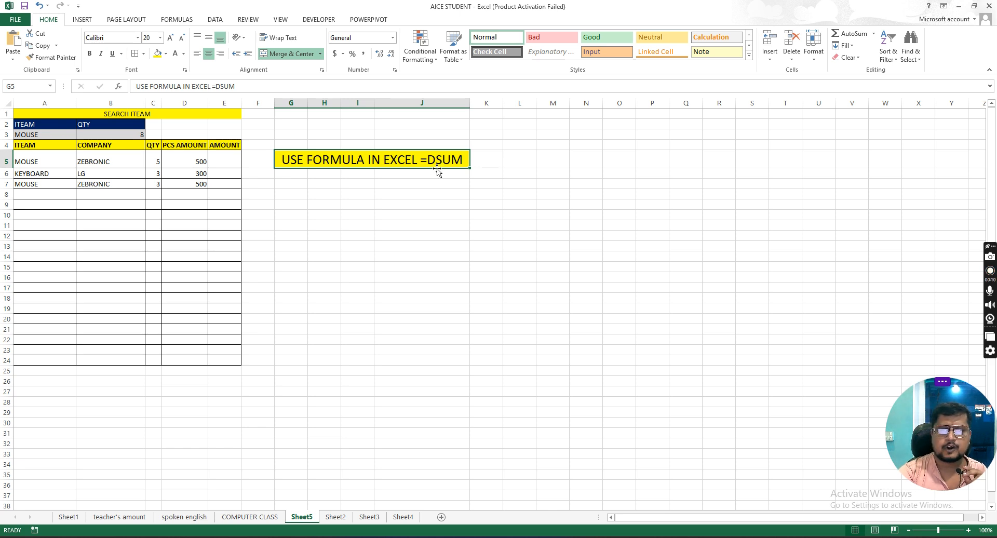
{"action": "left_click", "coordinate": [420, 188]}
{"action": "left_click", "coordinate": [431, 164]}
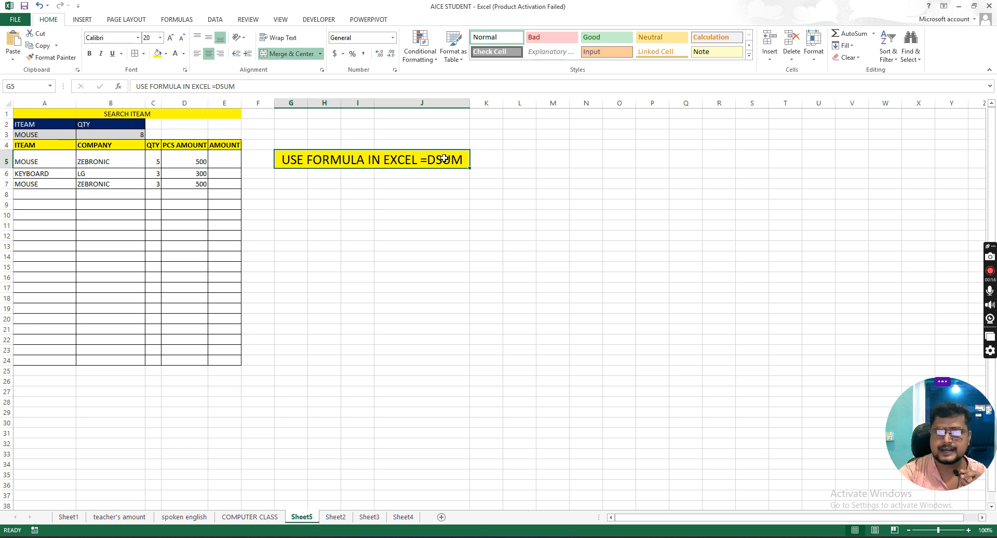
{"action": "left_click", "coordinate": [347, 195]}
{"action": "left_click", "coordinate": [381, 194]}
{"action": "left_click", "coordinate": [327, 184]}
{"action": "left_click", "coordinate": [407, 183]}
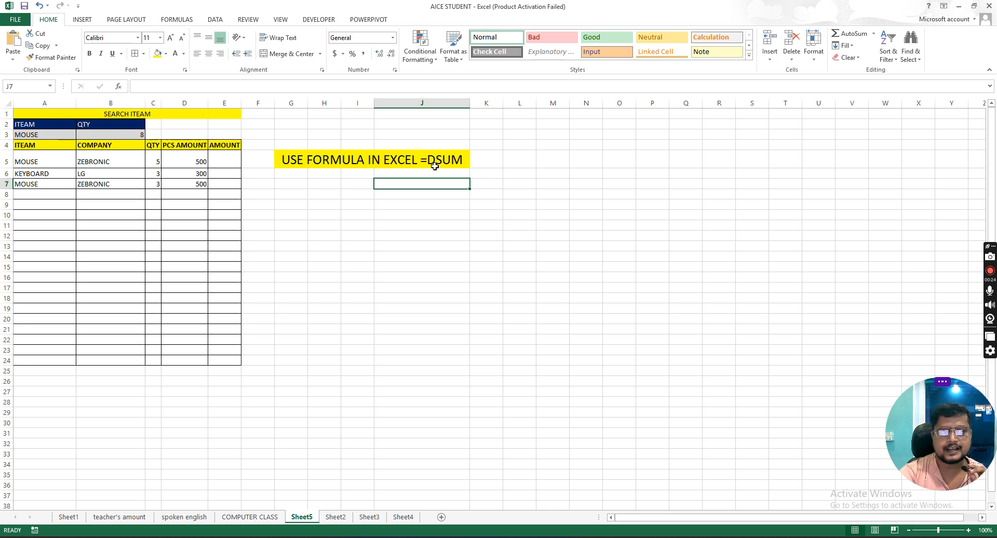
{"action": "left_click", "coordinate": [443, 163]}
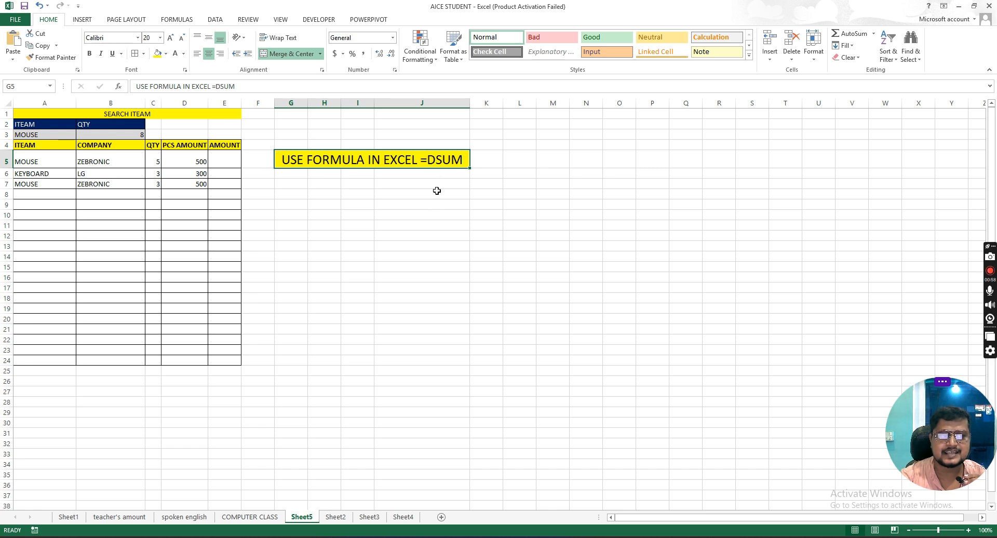
{"action": "left_click_drag", "start_coordinate": [36, 149], "coordinate": [204, 361]}
{"action": "left_click", "coordinate": [177, 186]}
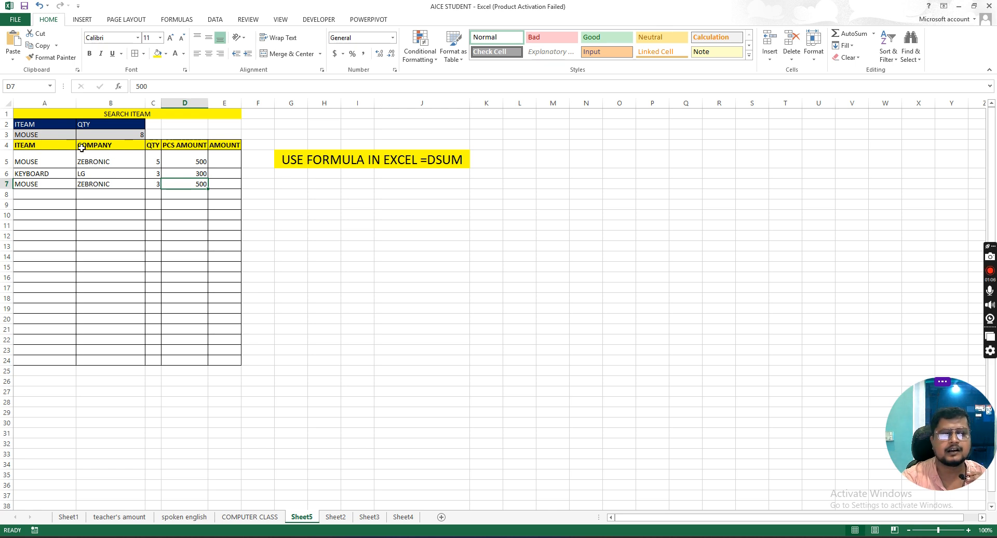
Step: Enter MONITOR as the item in cell A8, the first empty row of the stock table
{"action": "left_click", "coordinate": [45, 197]}
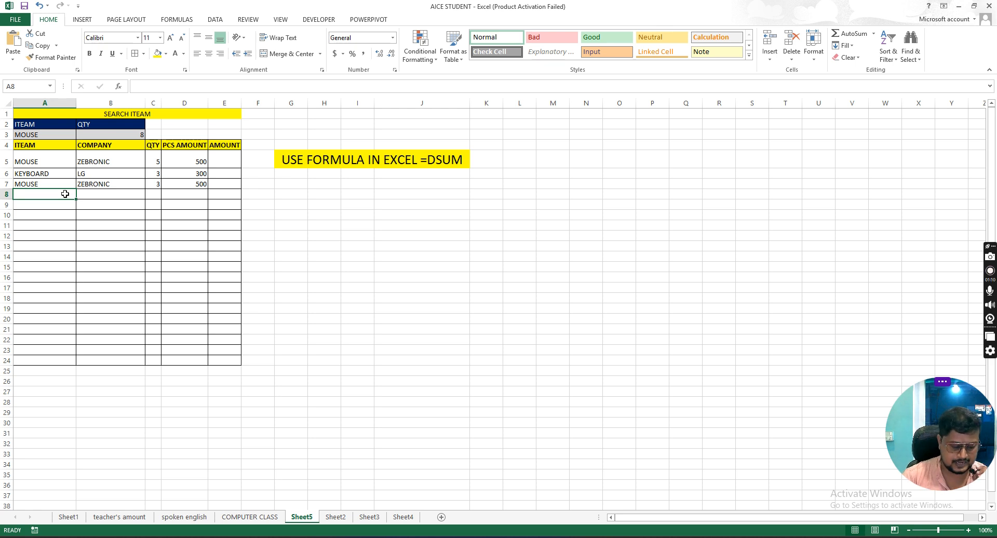
{"action": "type", "text": "LG"}
{"action": "key", "text": "Tab"}
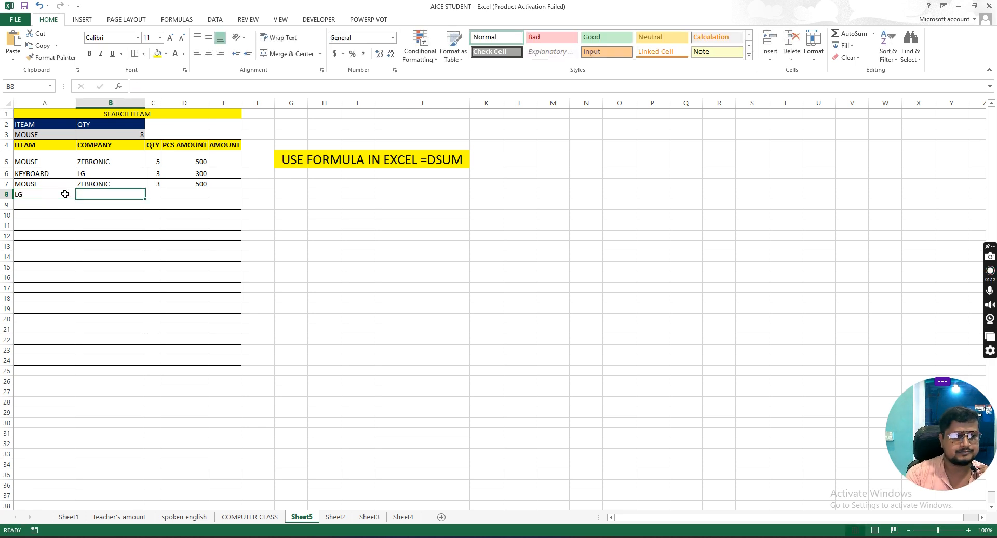
{"action": "left_click", "coordinate": [65, 194]}
{"action": "type", "text": "MI"}
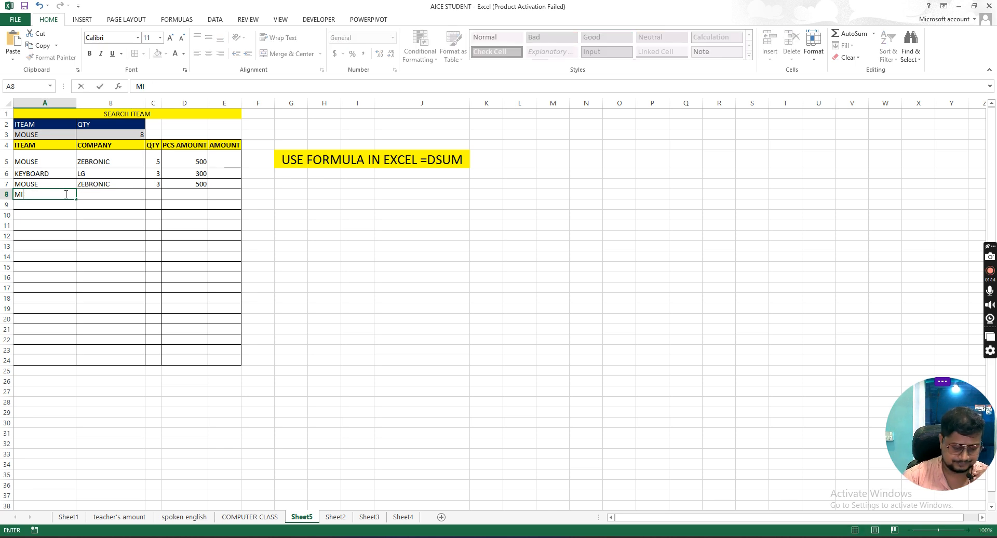
{"action": "key", "text": "BackSpace"}
{"action": "type", "text": "ONITPR"}
{"action": "left_click", "coordinate": [65, 194]}
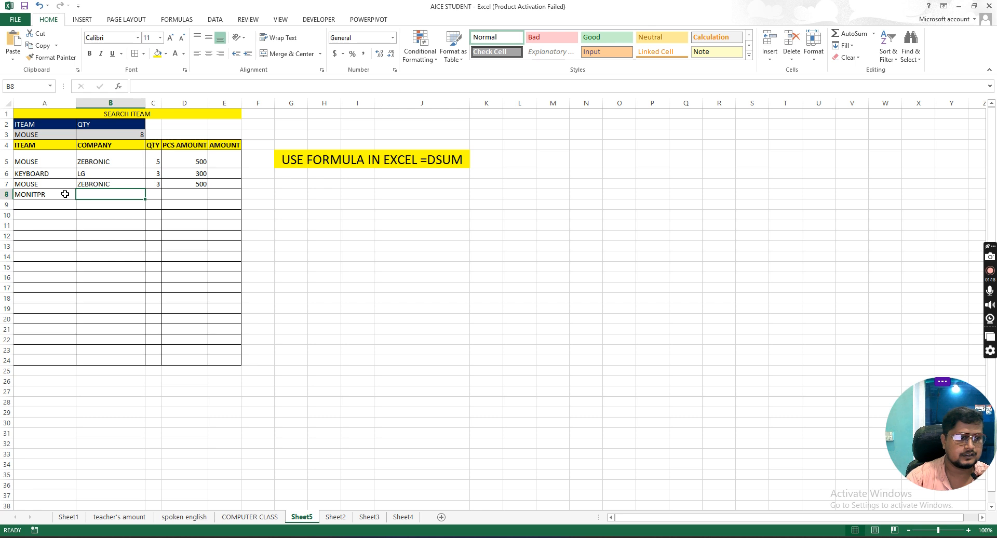
{"action": "type", "text": "MONITOR"}
{"action": "key", "text": "Return"}
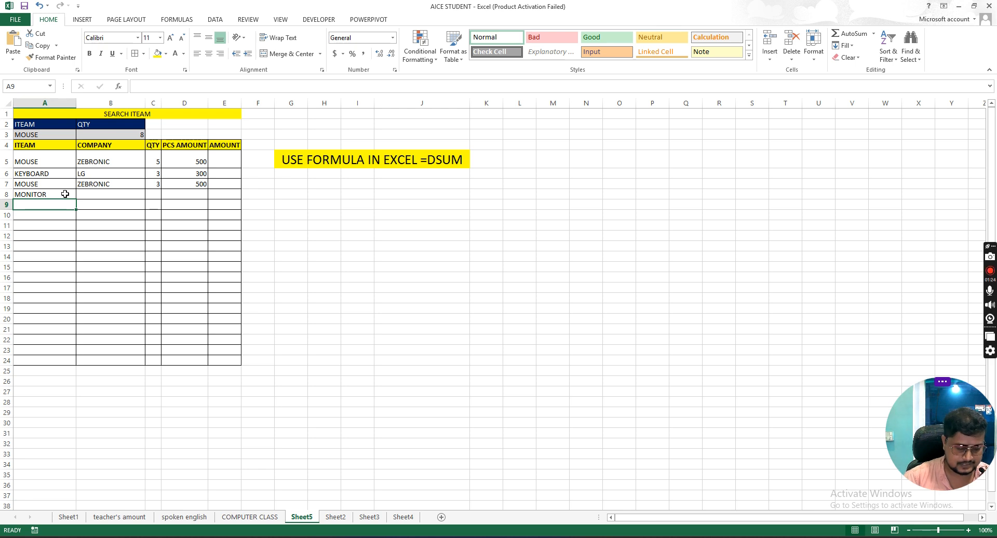
Step: Add HDD and SSD as the items in cells A9 and A10
{"action": "type", "text": "HDD"}
{"action": "key", "text": "Return"}
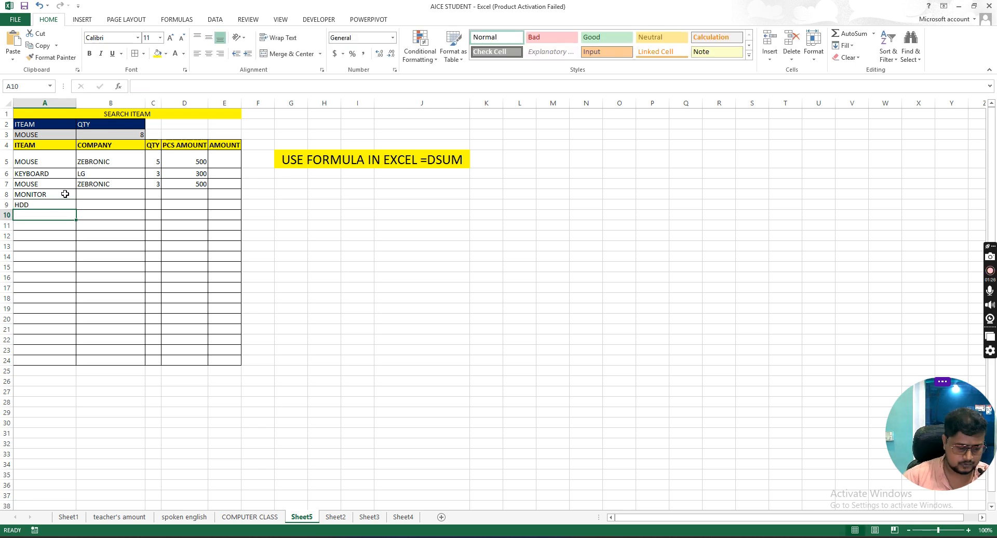
{"action": "type", "text": "SDD"}
{"action": "key", "text": "Tab"}
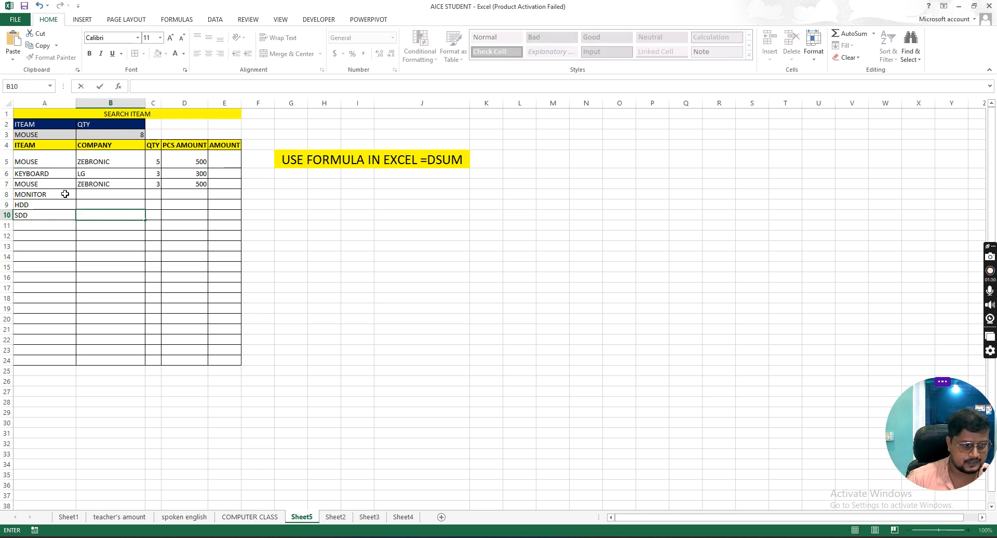
{"action": "key", "text": "Left"}
{"action": "type", "text": "SSD"}
{"action": "key", "text": "Return"}
Step: Fill the item cells A11 to A14 with MOUSE, HDD, KEYBOARD and MOUSE
{"action": "type", "text": "MOUSE"}
{"action": "key", "text": "Return"}
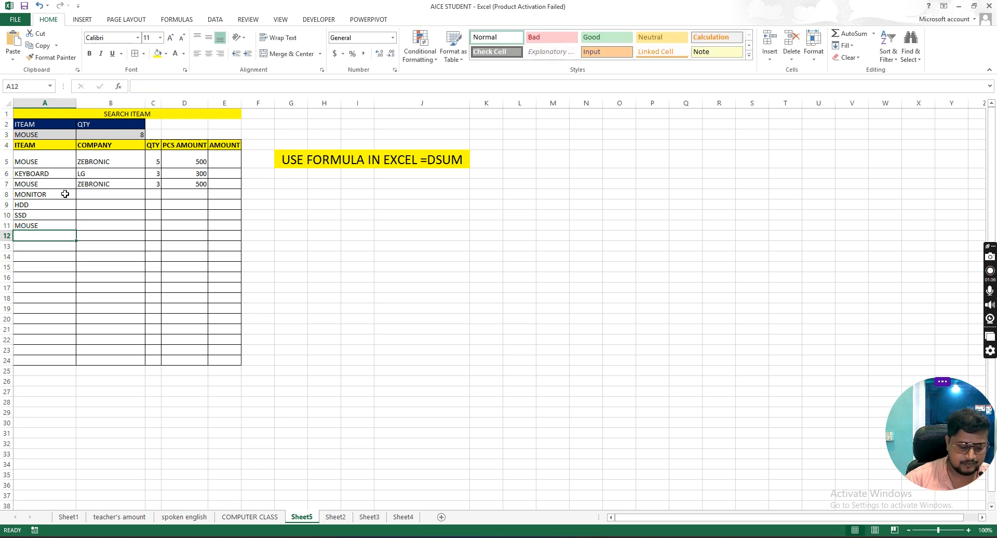
{"action": "type", "text": "HDD"}
{"action": "key", "text": "Return"}
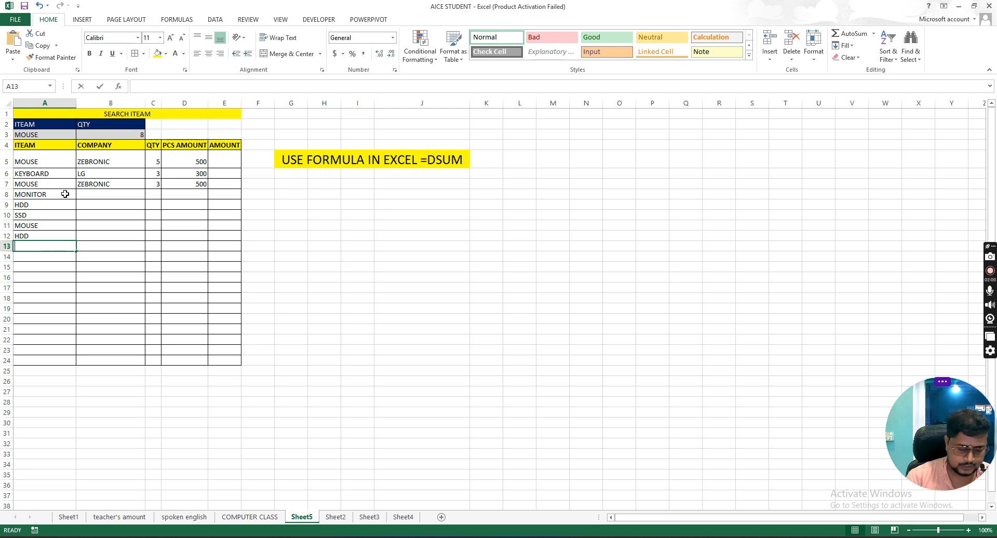
{"action": "type", "text": "KEYBOARD"}
{"action": "key", "text": "Return"}
{"action": "type", "text": "MOUSE"}
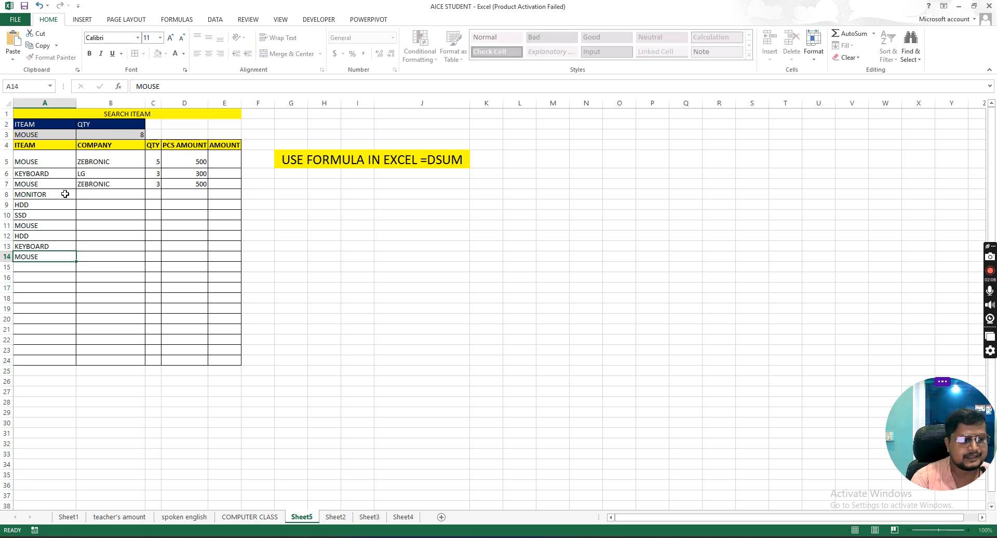
{"action": "key", "text": "Tab"}
Step: Enter LG as the company for the MONITOR item in cell B8
{"action": "key", "text": "Up"}
{"action": "key", "text": "Up"}
{"action": "key", "text": "Up"}
{"action": "key", "text": "Up"}
{"action": "key", "text": "Up"}
{"action": "key", "text": "Up"}
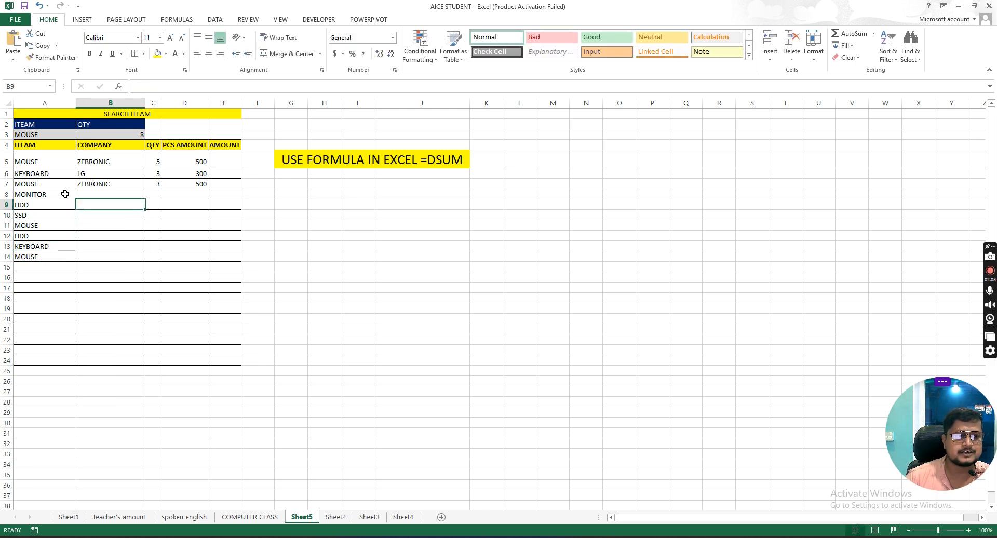
{"action": "type", "text": "LG"}
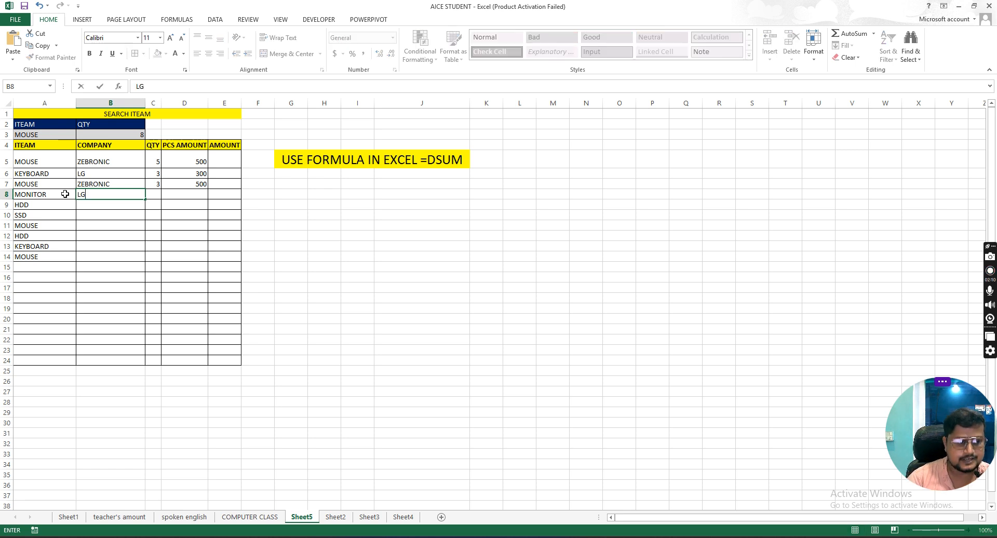
{"action": "key", "text": "Return"}
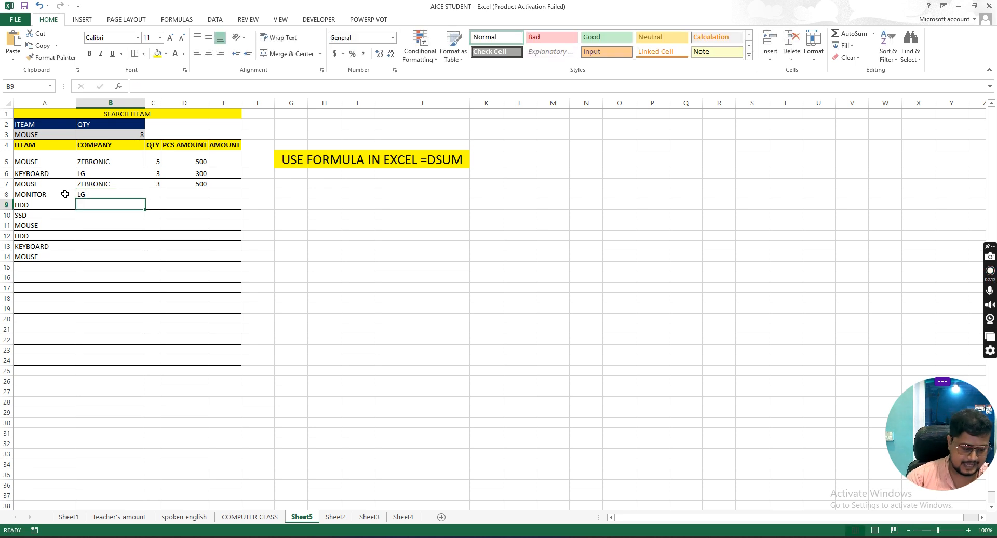
Step: Enter CONSISTENT as the company in cell B9 and fill it down through B12
{"action": "type", "text": "CONSISTENT"}
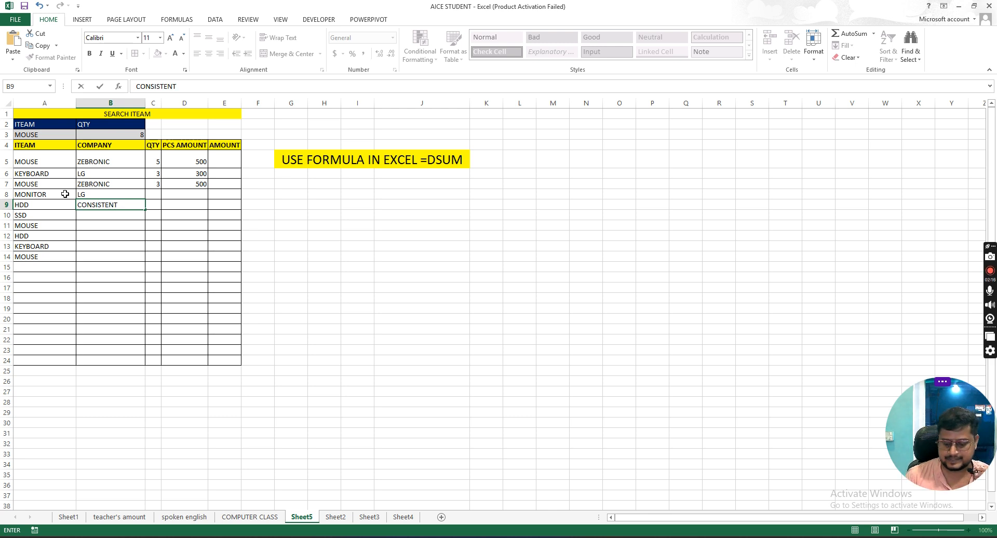
{"action": "key", "text": "Return"}
{"action": "left_click", "coordinate": [106, 203]}
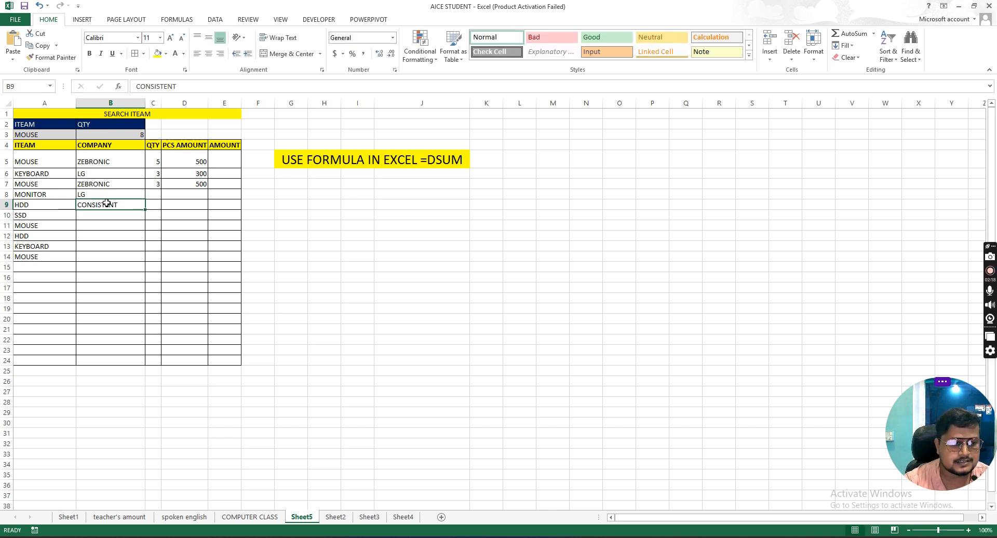
{"action": "left_click_drag", "start_coordinate": [145, 209], "coordinate": [147, 240]}
Step: Enter the companies LG in cell B13 and ZEBRONIC in cell B14
{"action": "left_click", "coordinate": [96, 246]}
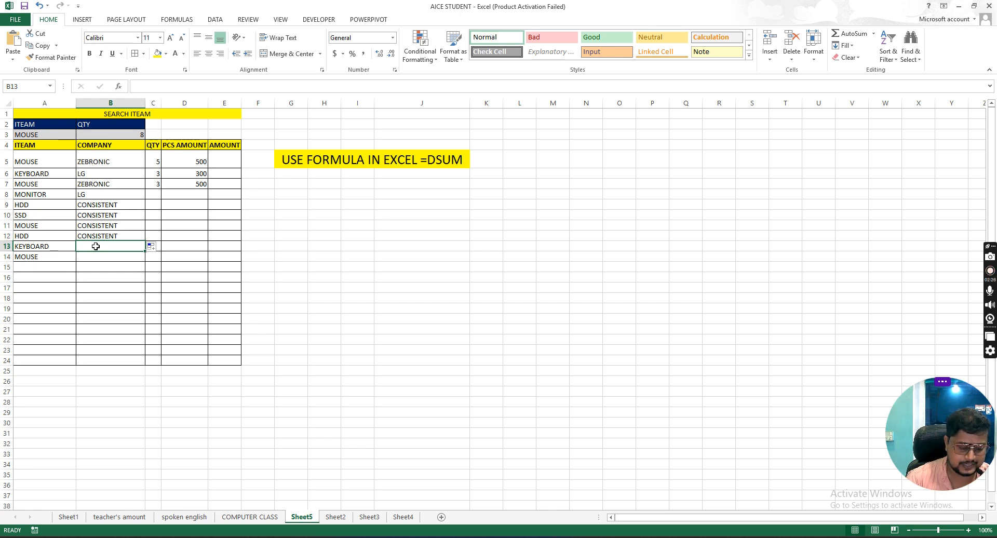
{"action": "type", "text": "LG"}
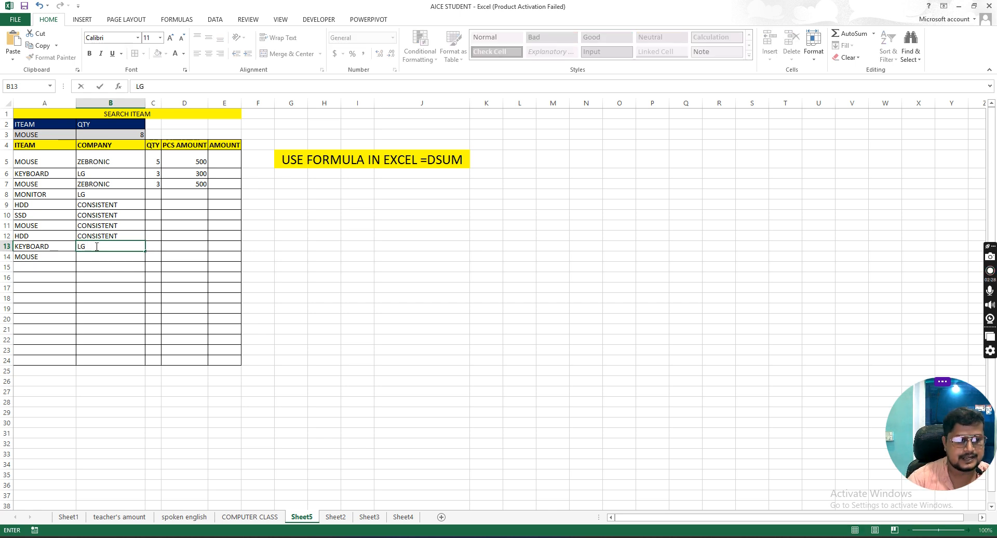
{"action": "left_click", "coordinate": [95, 254]}
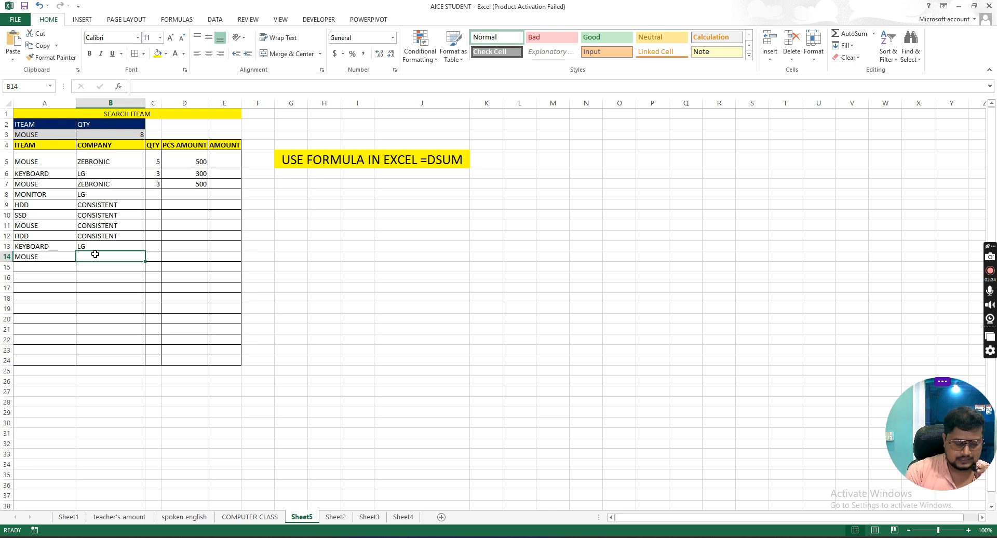
{"action": "type", "text": "ZEBRONI"}
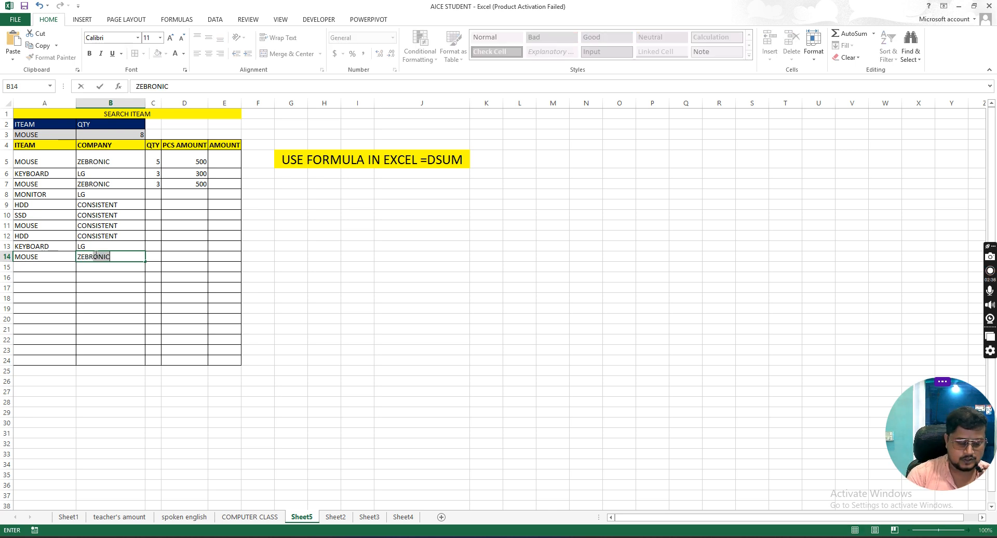
{"action": "type", "text": "C"}
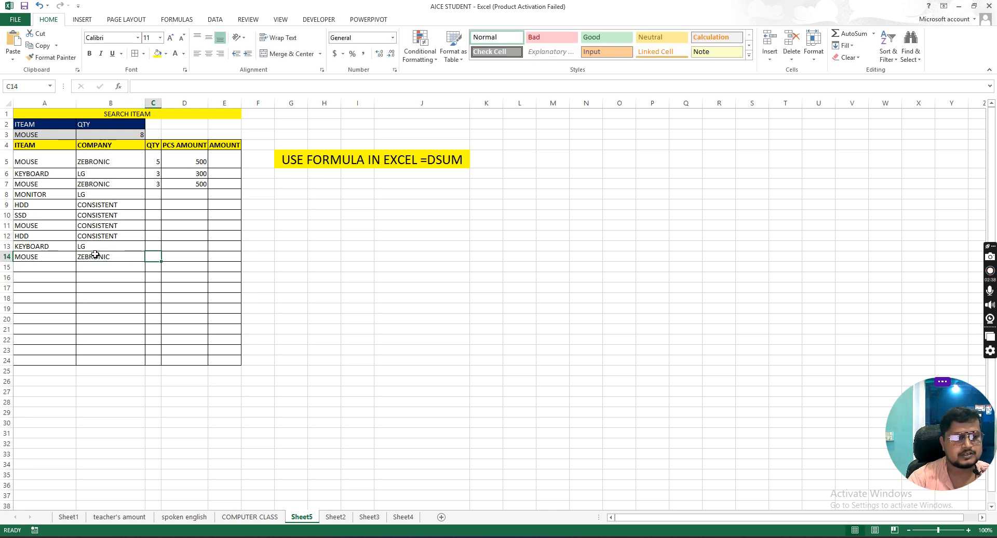
Step: Enter the quantities 10, 5, 6 and 8 in cells C8 to C11
{"action": "left_click", "coordinate": [152, 193]}
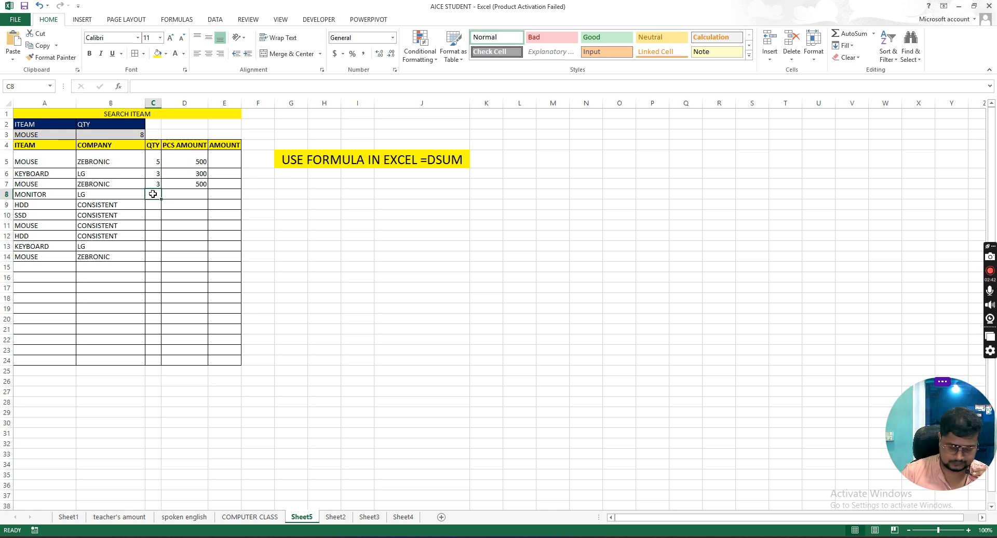
{"action": "type", "text": "10"}
{"action": "key", "text": "Return"}
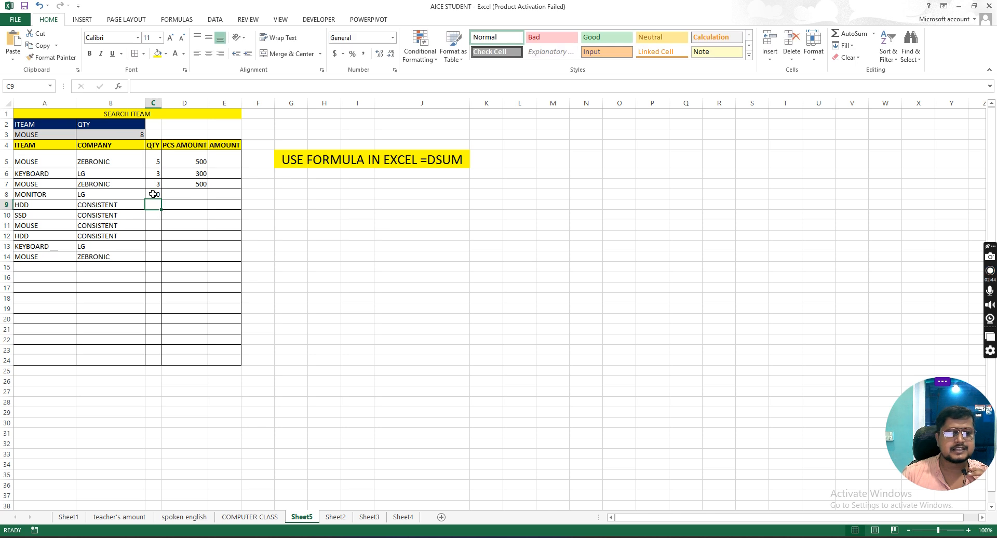
{"action": "type", "text": "5"}
{"action": "key", "text": "Return"}
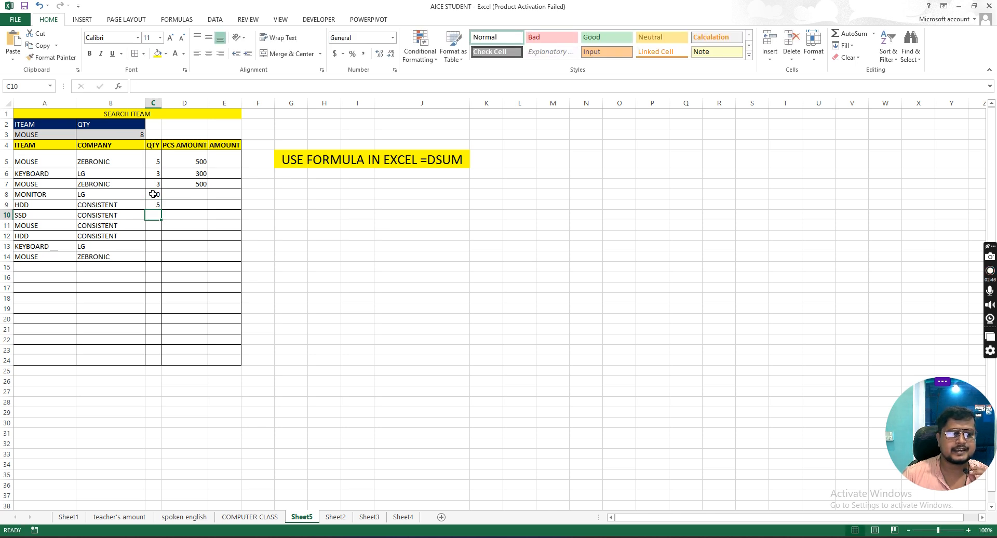
{"action": "type", "text": "6"}
{"action": "key", "text": "Return"}
{"action": "type", "text": "8"}
{"action": "key", "text": "Return"}
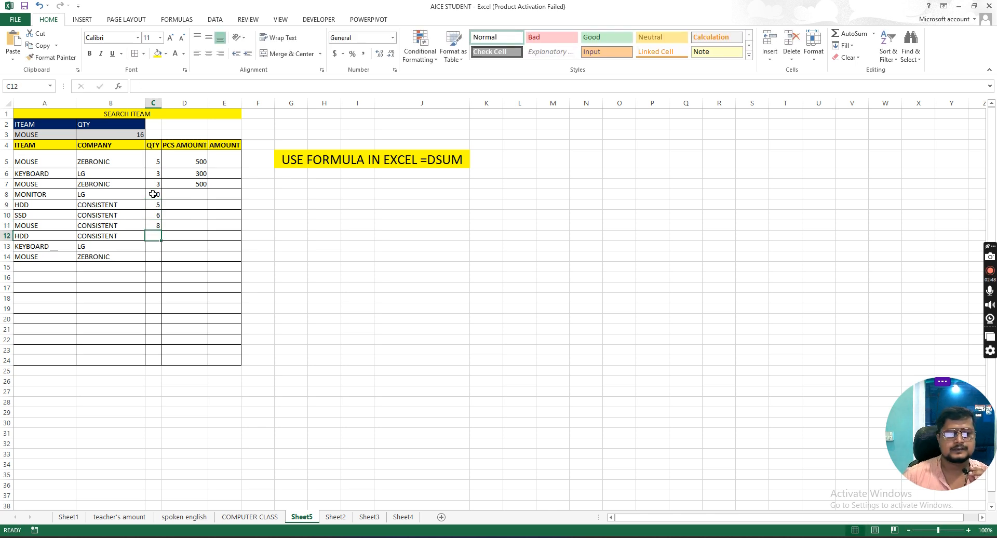
Step: Enter the quantities 5, 60 and 20 in cells C12 to C14
{"action": "type", "text": "5"}
{"action": "key", "text": "Return"}
{"action": "type", "text": "60"}
{"action": "key", "text": "Return"}
{"action": "type", "text": "20"}
{"action": "key", "text": "Return"}
{"action": "key", "text": "Up"}
{"action": "key", "text": "Return"}
{"action": "key", "text": "Left"}
{"action": "key", "text": "Left"}
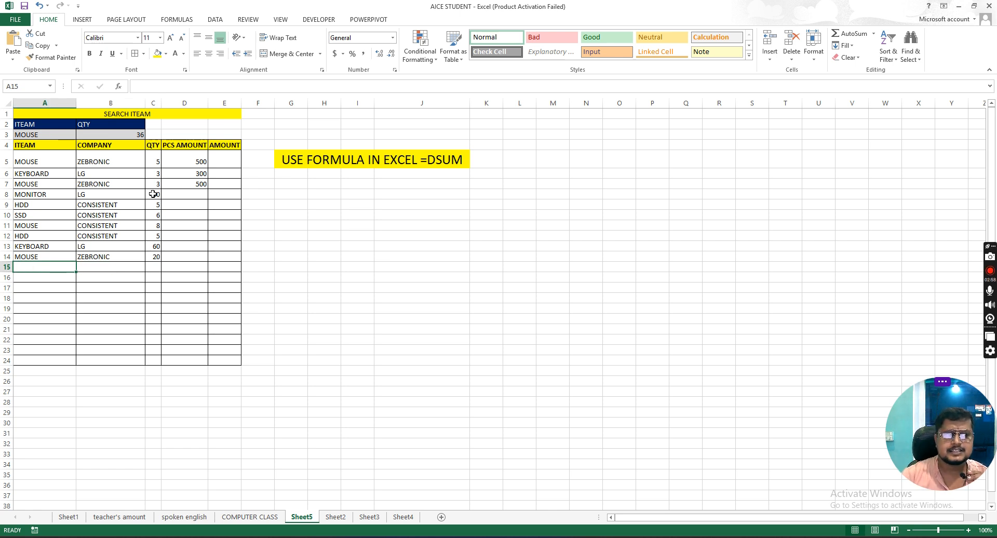
Step: Insert a new column before the item column and head it DATE in row 4
{"action": "left_click", "coordinate": [37, 146]}
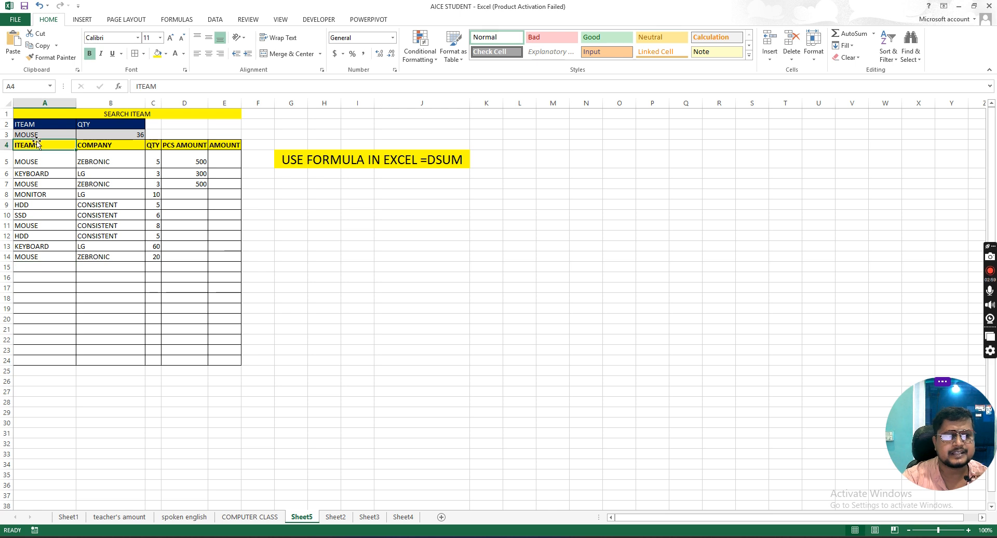
{"action": "right_click", "coordinate": [41, 108]}
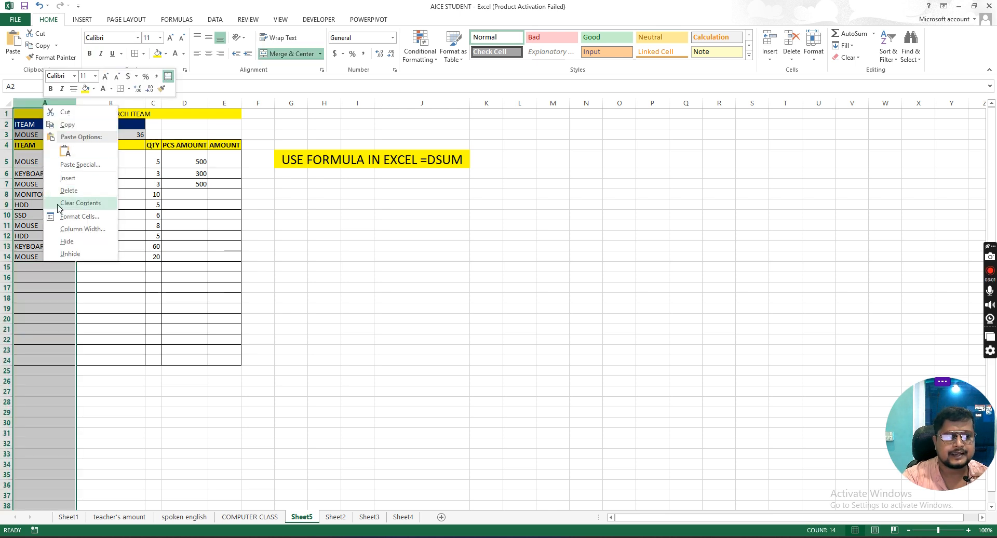
{"action": "left_click", "coordinate": [81, 180]}
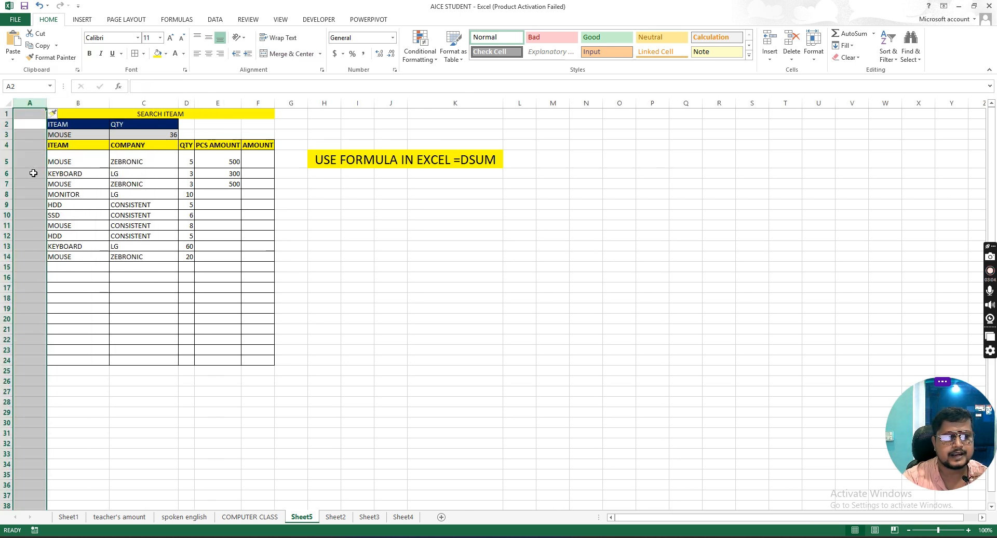
{"action": "left_click", "coordinate": [34, 173]}
{"action": "left_click", "coordinate": [35, 143]}
{"action": "type", "text": "DATE"}
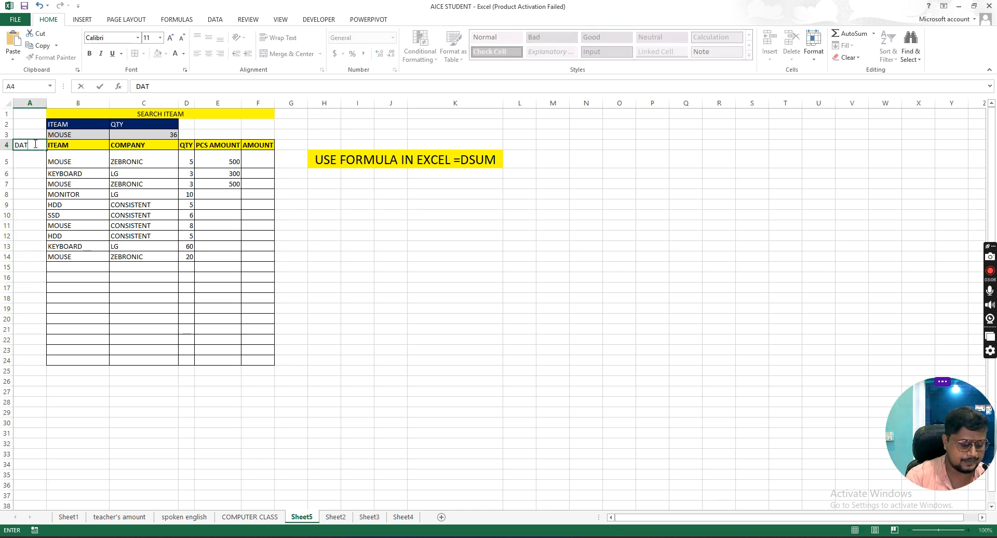
{"action": "key", "text": "Tab"}
Step: Undo the DATE heading and the column insertion
{"action": "left_click", "coordinate": [34, 148]}
{"action": "left_click", "coordinate": [33, 161]}
{"action": "left_click_drag", "start_coordinate": [38, 214], "coordinate": [42, 266]}
{"action": "left_click", "coordinate": [83, 154]}
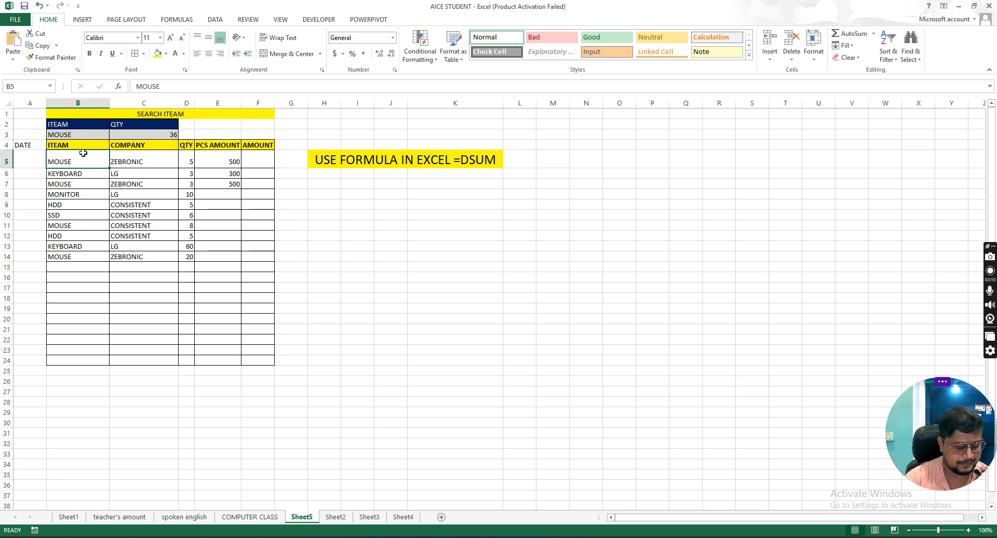
{"action": "key", "text": "ctrl+z"}
{"action": "key", "text": "ctrl+z"}
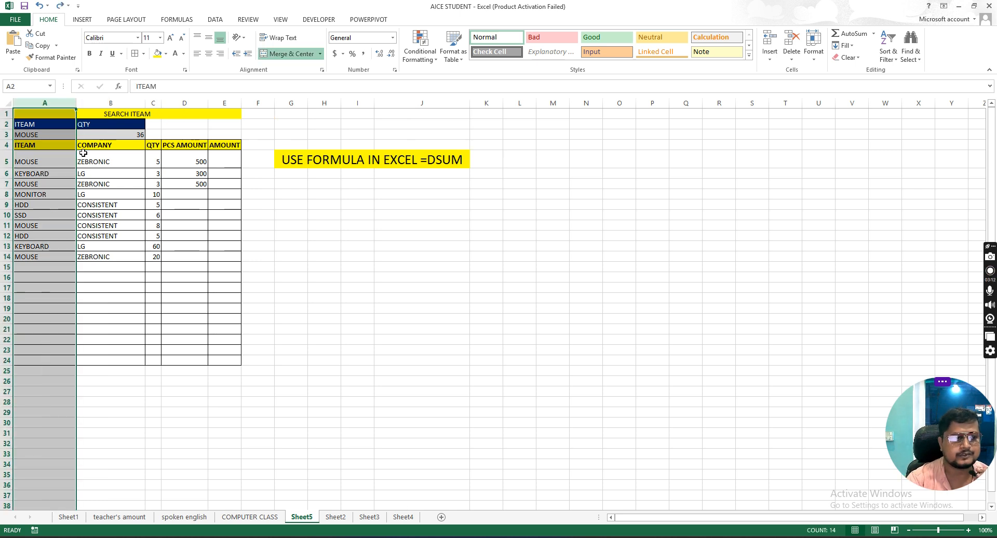
Step: Examine the search block's item and quantity cells, including the DSUM formula in B3 and the formula note beside the table
{"action": "left_click", "coordinate": [120, 207]}
{"action": "left_click", "coordinate": [128, 115]}
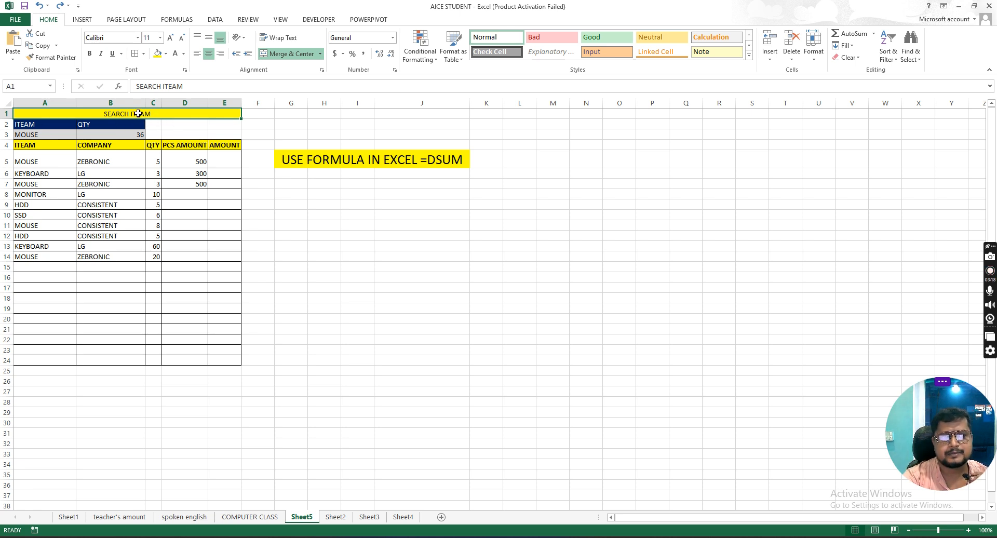
{"action": "left_click", "coordinate": [24, 128]}
{"action": "left_click", "coordinate": [114, 129]}
{"action": "left_click", "coordinate": [29, 128]}
{"action": "left_click", "coordinate": [107, 126]}
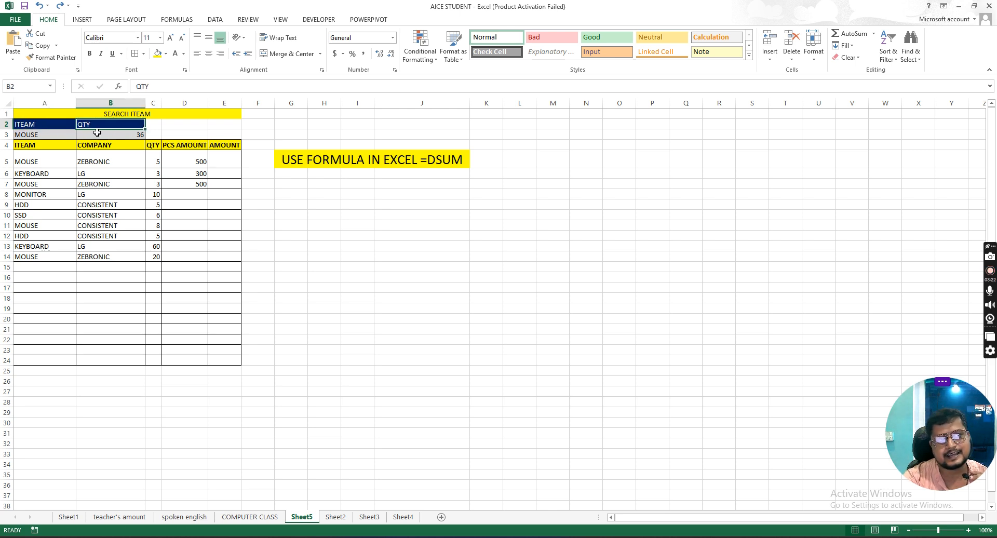
{"action": "left_click", "coordinate": [44, 135]}
{"action": "left_click", "coordinate": [120, 135]}
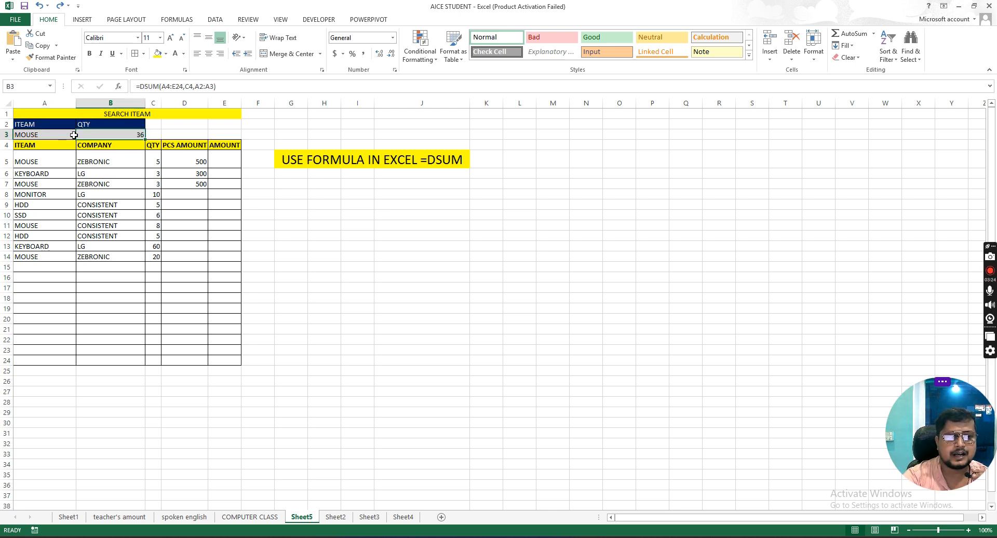
{"action": "left_click", "coordinate": [50, 134]}
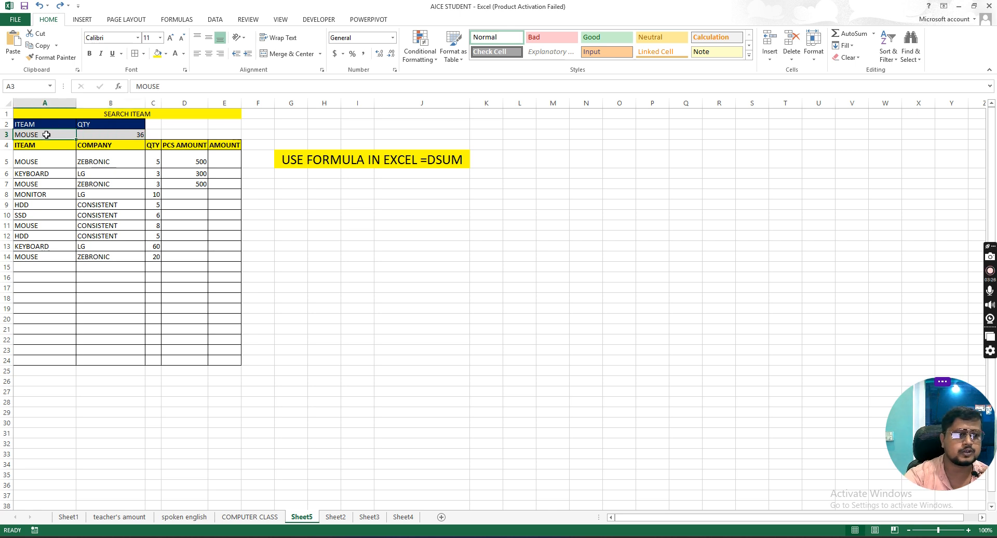
{"action": "left_click", "coordinate": [137, 136]}
{"action": "left_click", "coordinate": [53, 135]}
{"action": "left_click", "coordinate": [434, 162]}
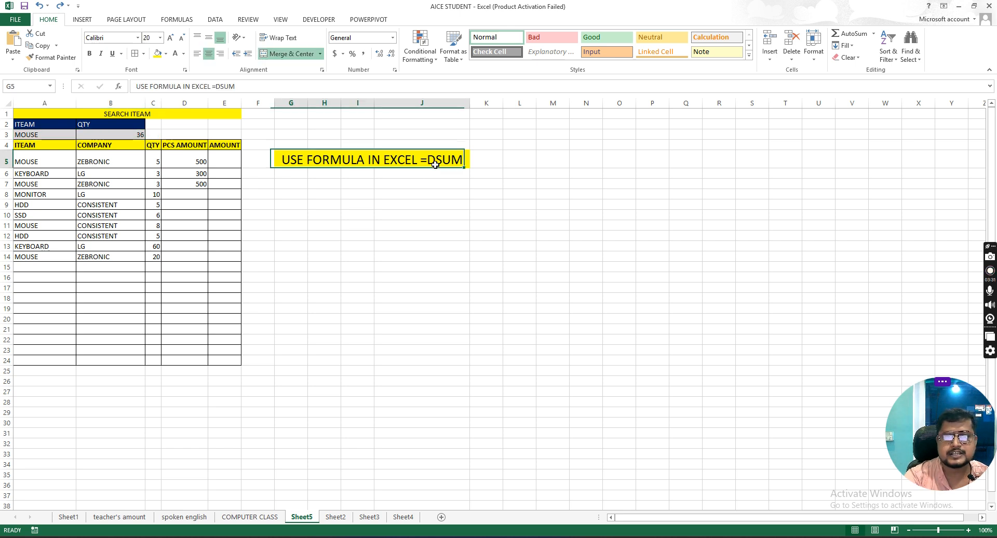
{"action": "left_click", "coordinate": [31, 137]}
Step: Widen the table's QTY column C slightly
{"action": "left_click_drag", "start_coordinate": [154, 161], "coordinate": [148, 305]}
{"action": "left_click_drag", "start_coordinate": [161, 103], "coordinate": [173, 112]}
{"action": "left_click_drag", "start_coordinate": [161, 163], "coordinate": [163, 363]}
{"action": "left_click", "coordinate": [43, 216]}
{"action": "left_click", "coordinate": [30, 223]}
{"action": "left_click_drag", "start_coordinate": [33, 162], "coordinate": [155, 361]}
{"action": "left_click", "coordinate": [149, 239]}
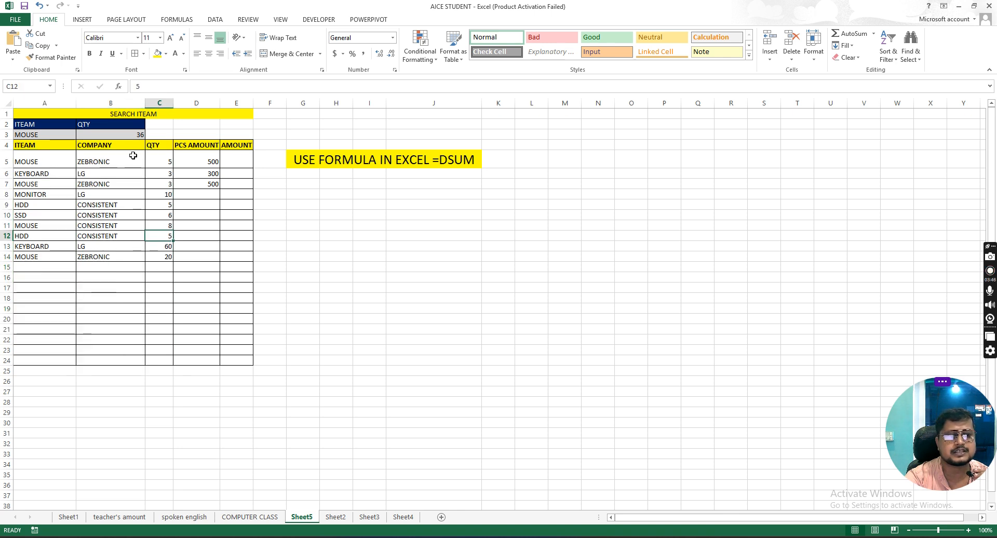
Step: Set the search item in A3 to KEYBOARD
{"action": "left_click", "coordinate": [124, 135]}
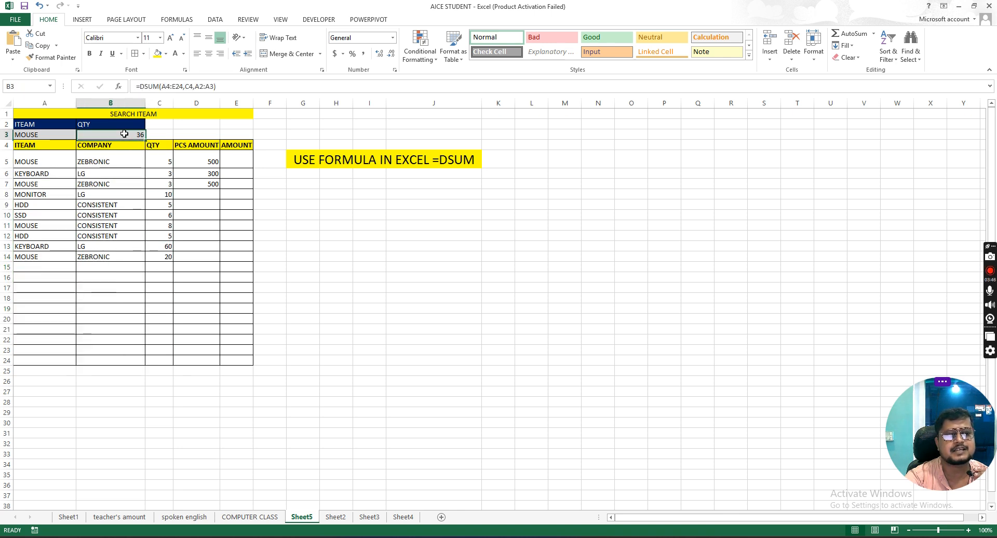
{"action": "left_click", "coordinate": [39, 136]}
{"action": "type", "text": "KEYBOARD"}
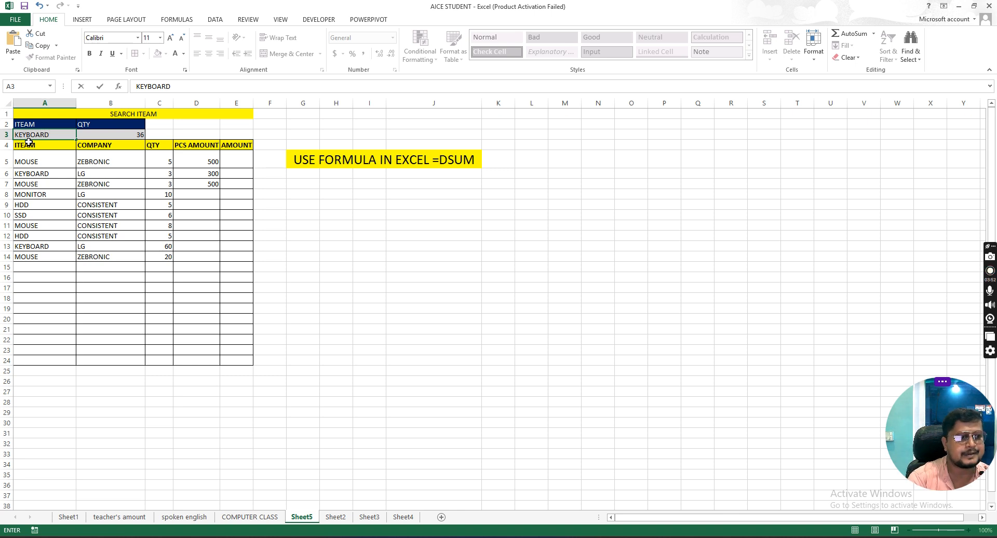
{"action": "key", "text": "Tab"}
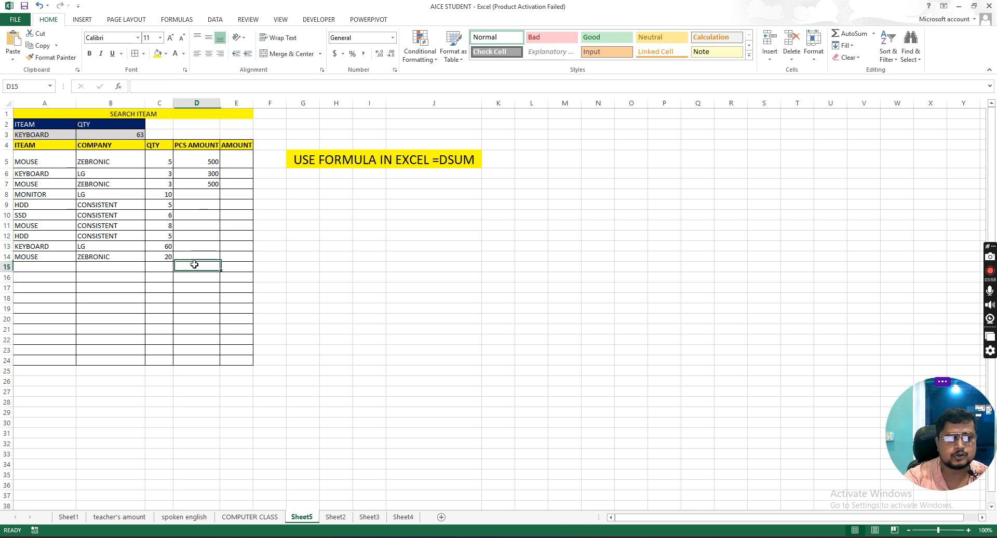
Step: Clear the whole DSUM formula from the search quantity cell B3
{"action": "left_click", "coordinate": [48, 269]}
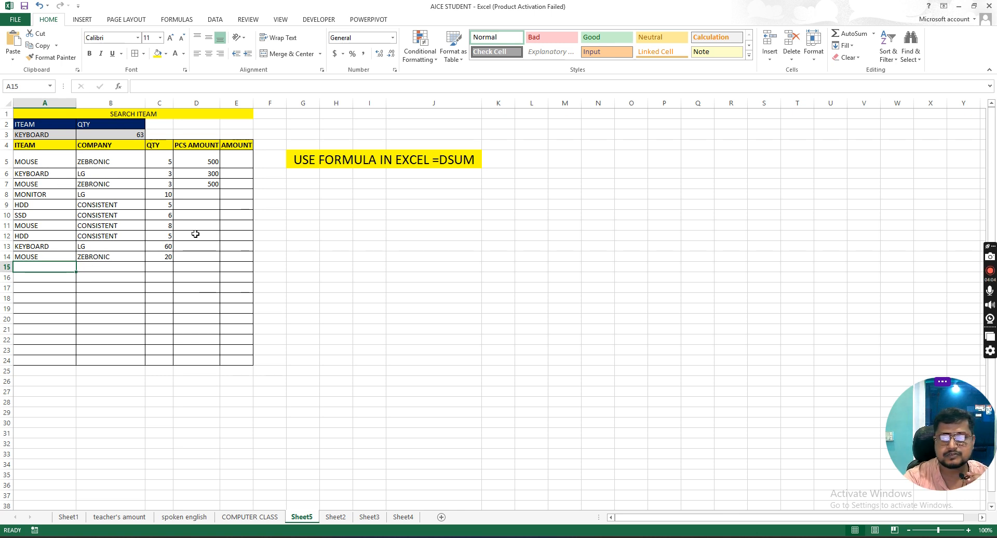
{"action": "left_click", "coordinate": [126, 134]}
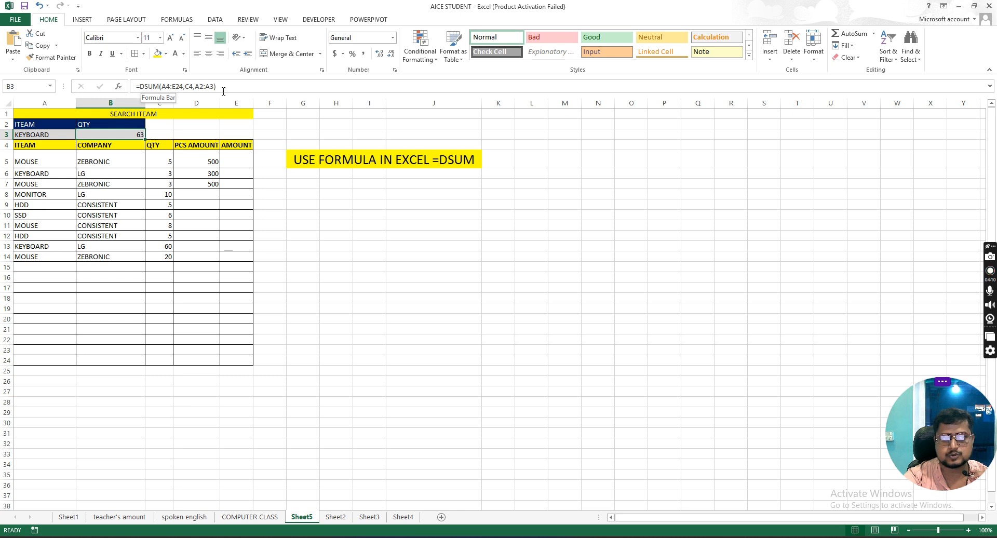
{"action": "left_click_drag", "start_coordinate": [223, 89], "coordinate": [134, 87]}
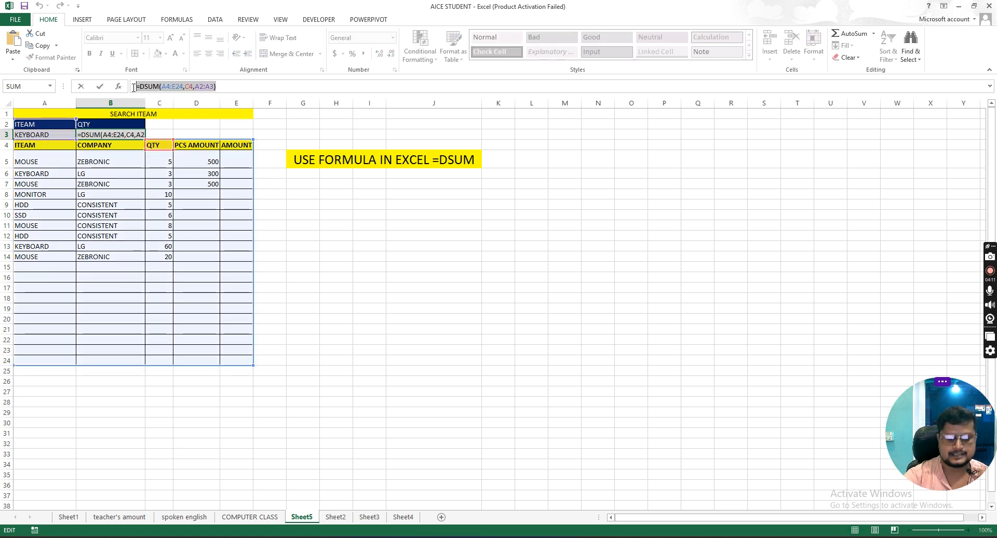
{"action": "key", "text": "BackSpace"}
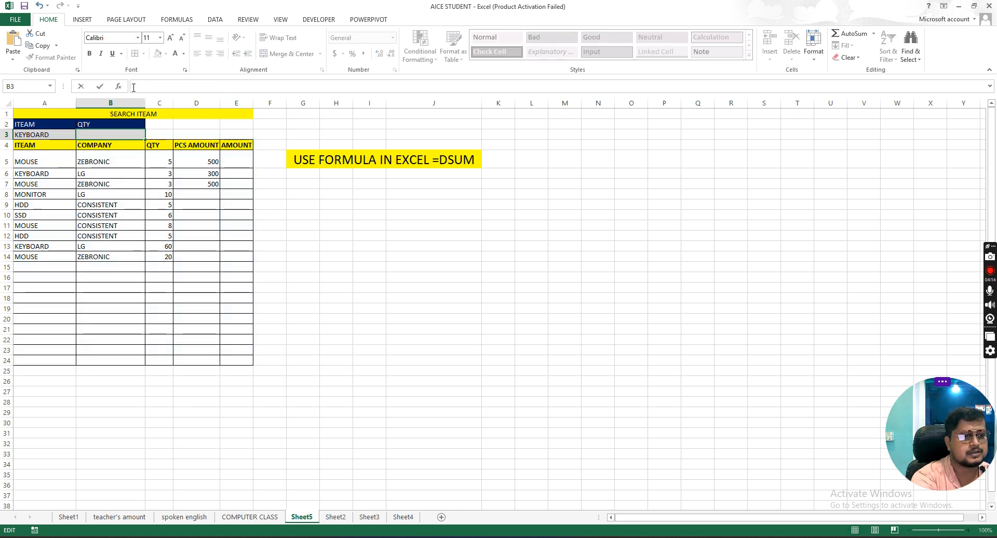
Step: Enter =DSUM(A4:E24,C4,A2:A3) in B3 to total the searched item's quantity, and check the result
{"action": "left_click", "coordinate": [125, 135]}
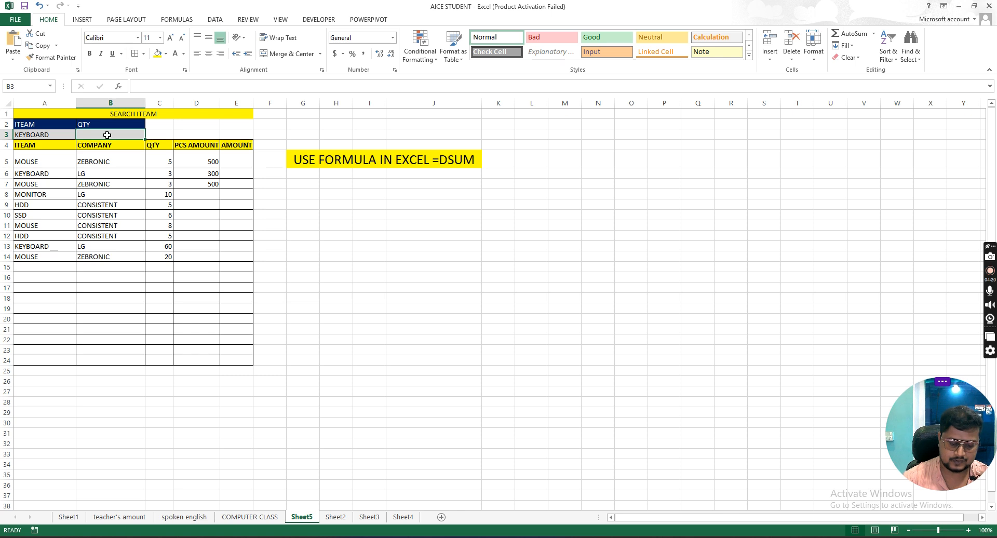
{"action": "type", "text": "=DSUM"}
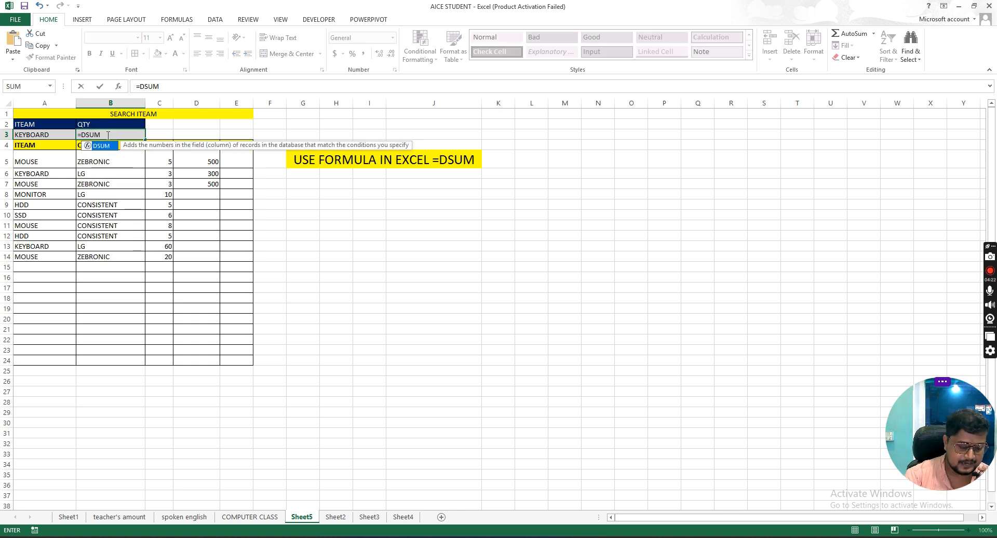
{"action": "type", "text": "("}
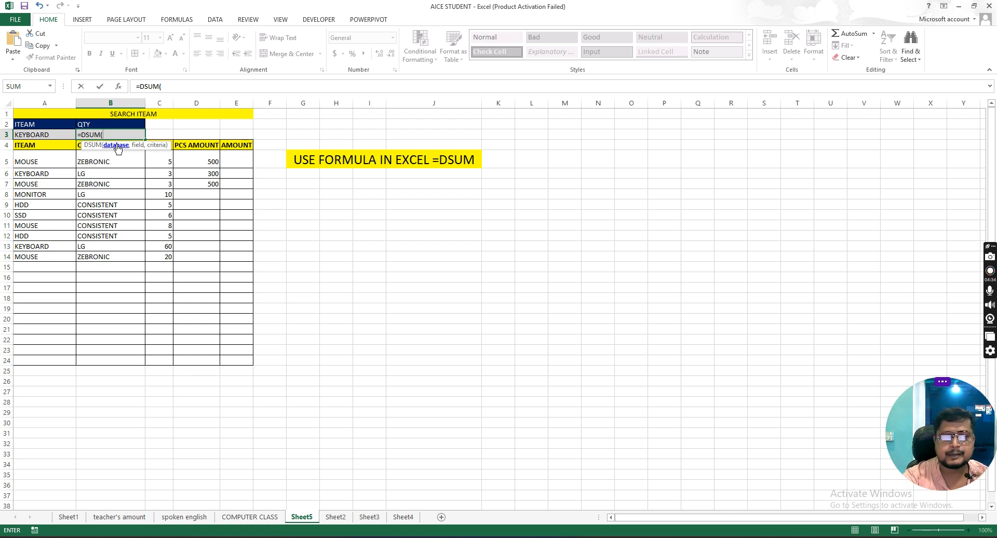
{"action": "left_click_drag", "start_coordinate": [27, 145], "coordinate": [248, 341]}
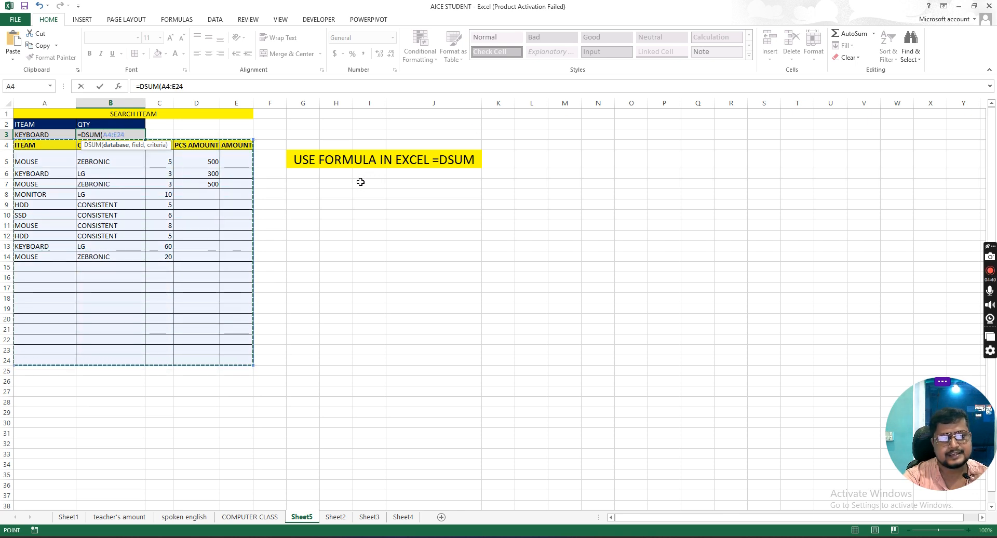
{"action": "type", "text": ","}
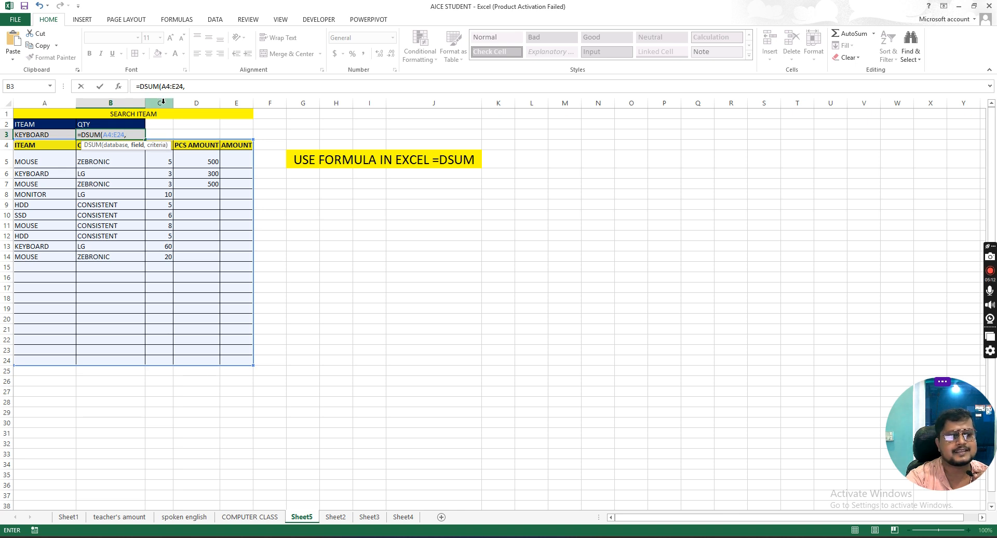
{"action": "type", "text": "C4,"}
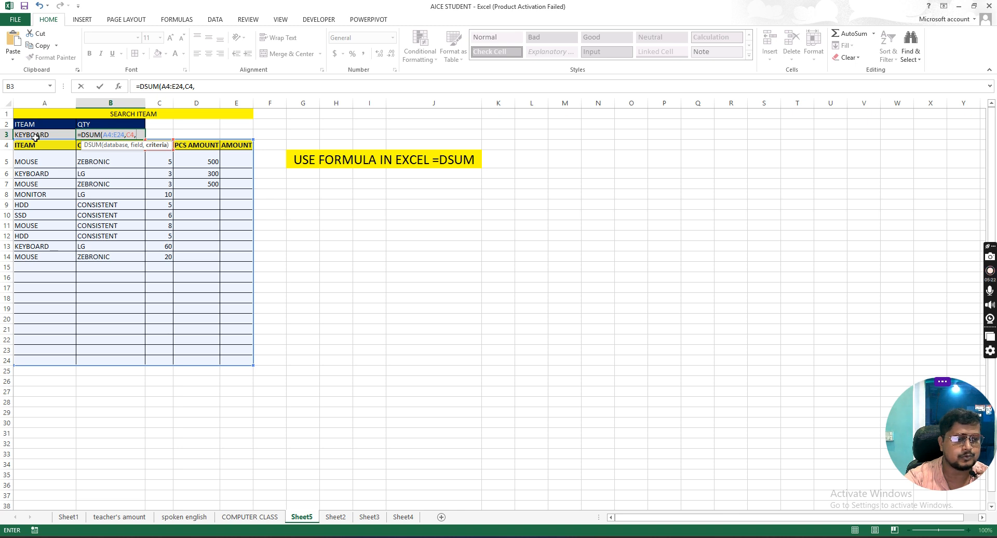
{"action": "left_click_drag", "start_coordinate": [40, 124], "coordinate": [41, 135]}
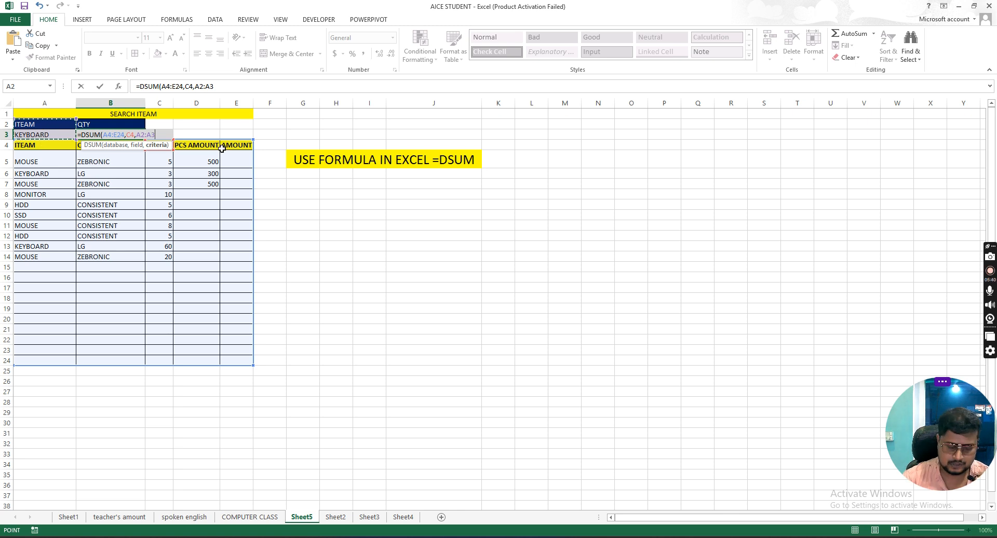
{"action": "key", "text": "Return"}
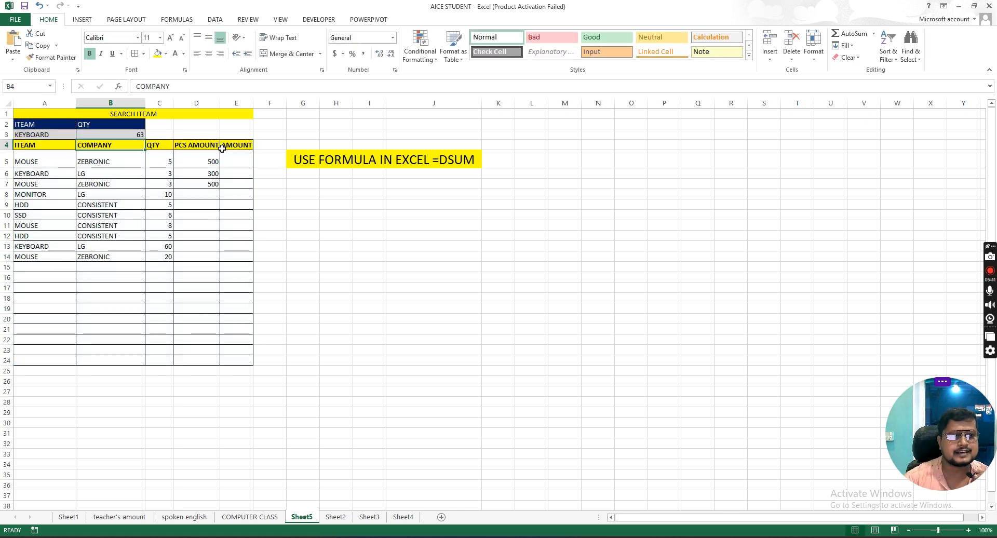
{"action": "left_click", "coordinate": [57, 133]}
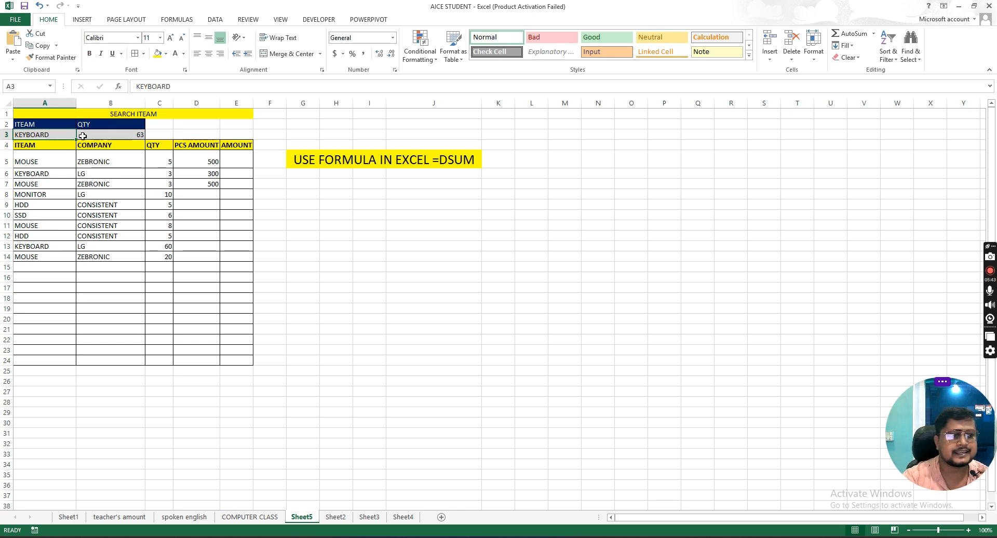
{"action": "left_click", "coordinate": [139, 136]}
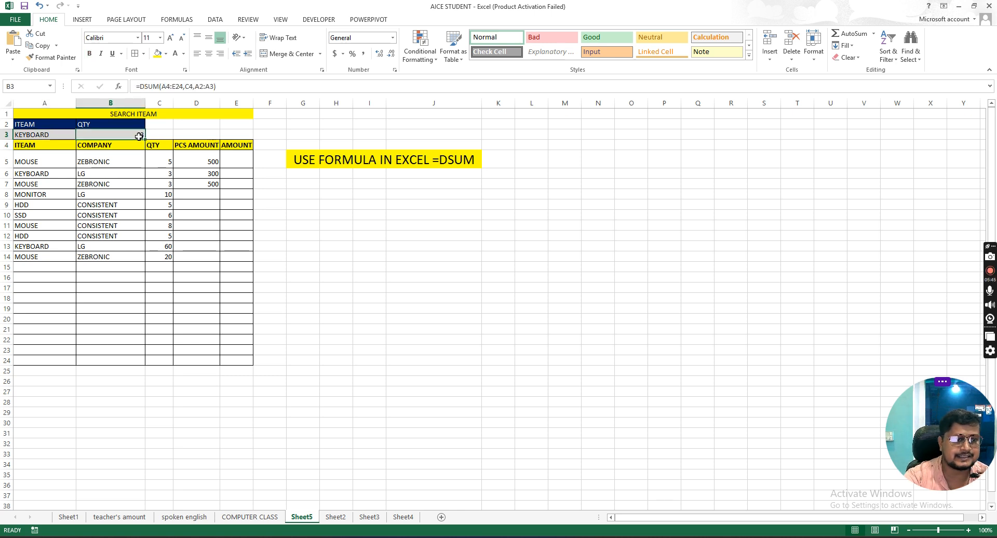
Step: Add a stock entry in row 15 with item KEYBOARD, company ZEBRONIC and quantity 10
{"action": "left_click", "coordinate": [32, 268]}
{"action": "type", "text": "KEY B"}
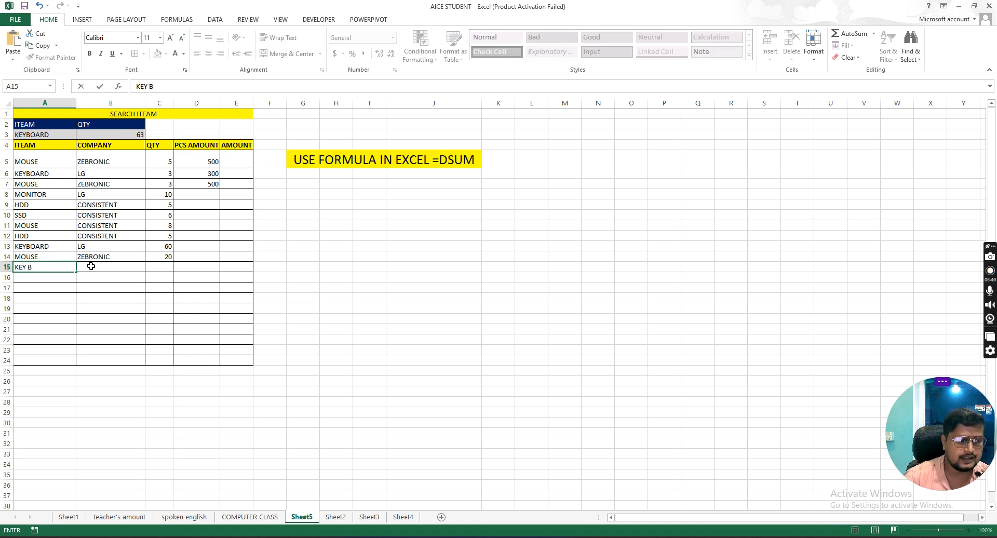
{"action": "key", "text": "BackSpace"}
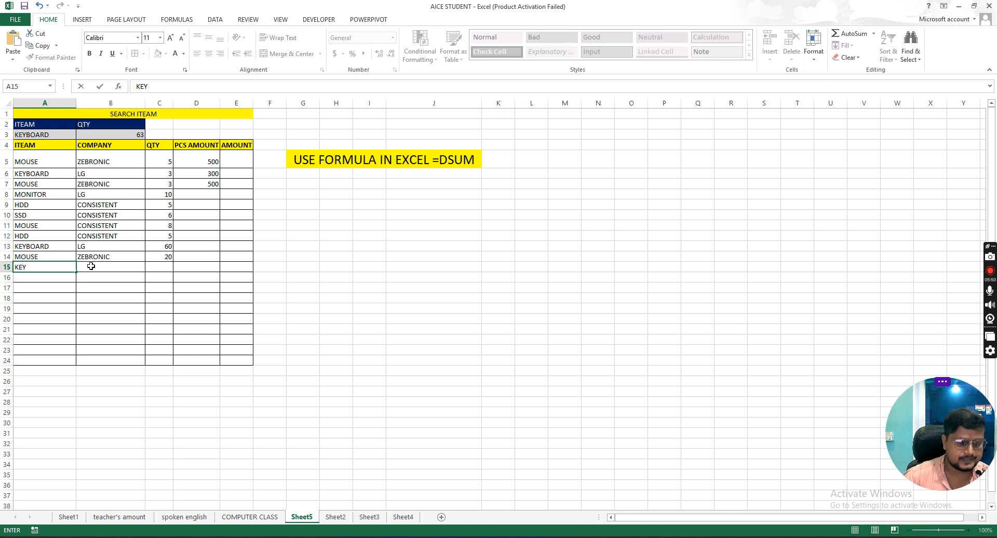
{"action": "type", "text": "BOARD"}
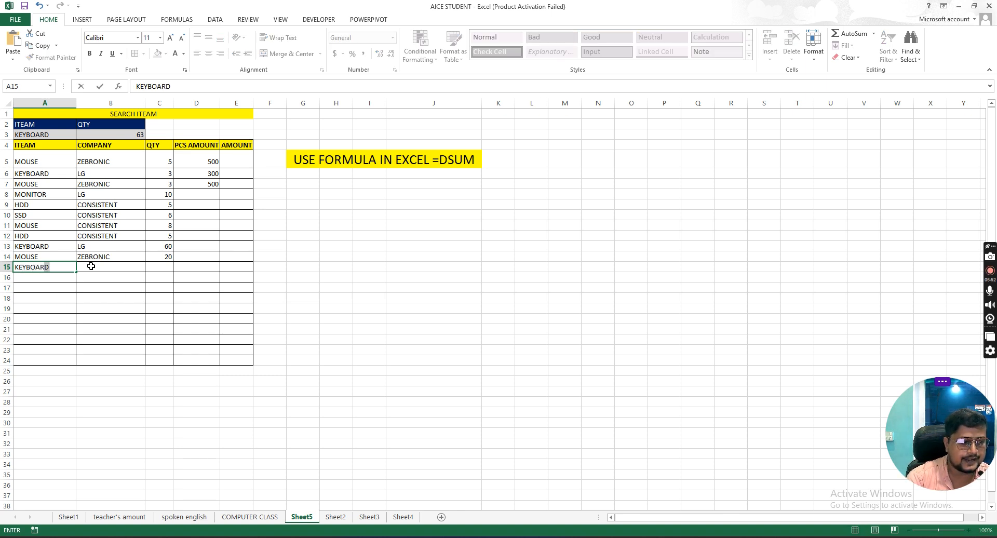
{"action": "left_click", "coordinate": [91, 266]}
{"action": "type", "text": "ZEV"}
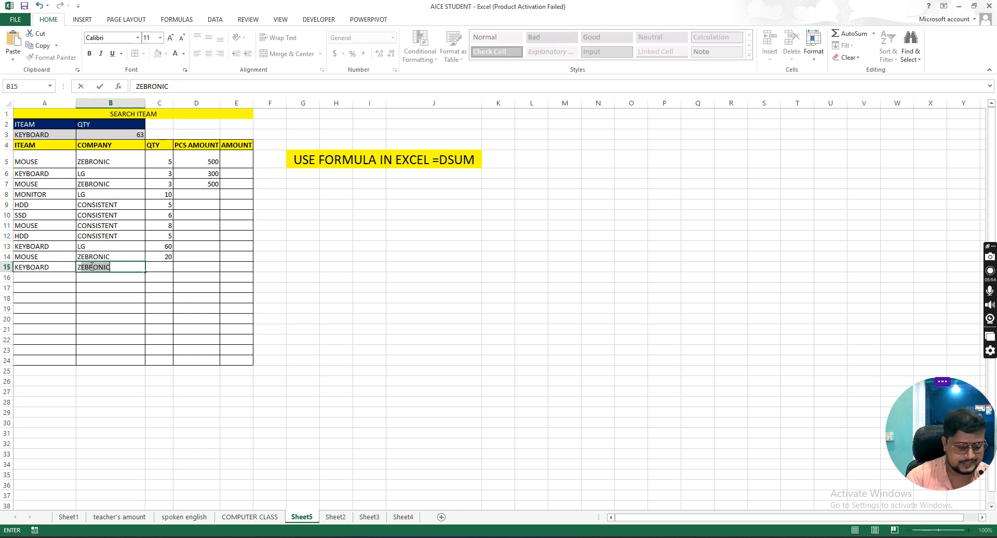
{"action": "key", "text": "BackSpace"}
{"action": "type", "text": "BRONIC"}
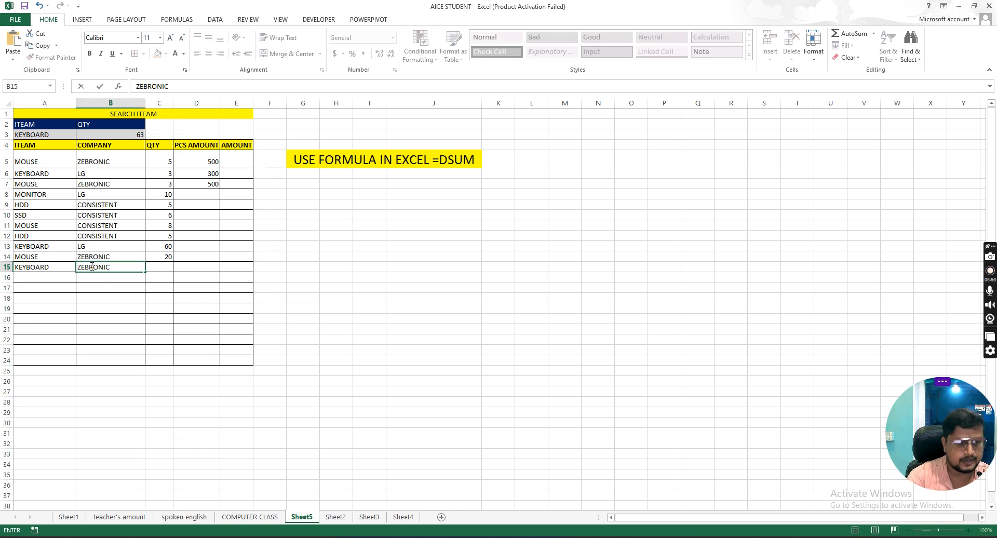
{"action": "key", "text": "Tab"}
{"action": "type", "text": "10"}
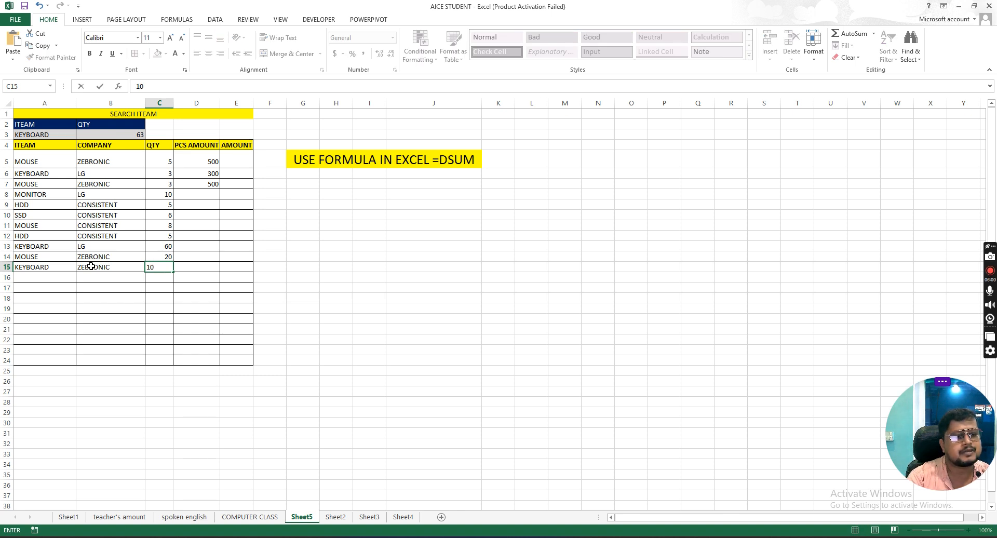
{"action": "key", "text": "Tab"}
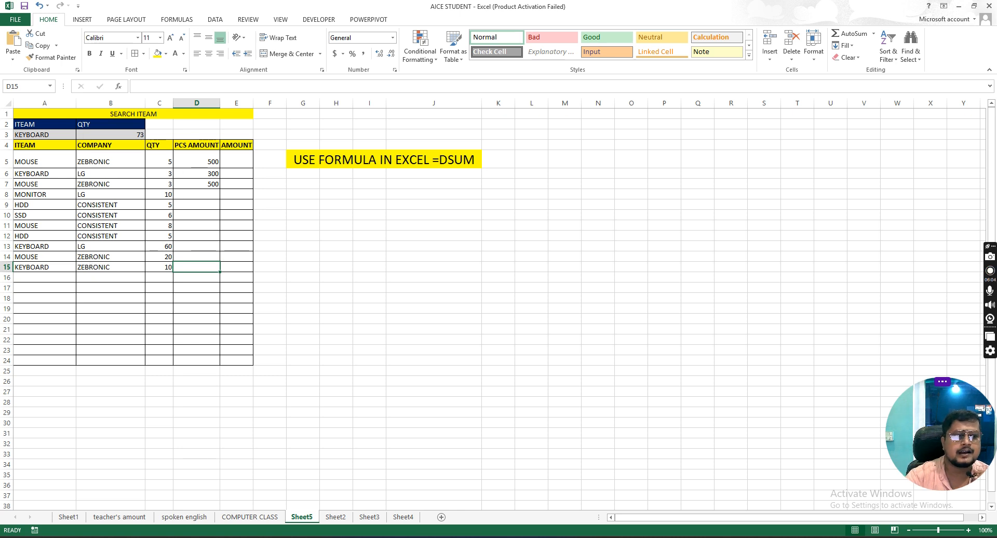
Step: Set the search item in A3 to MOUSE
{"action": "left_click", "coordinate": [56, 135]}
{"action": "type", "text": "MOUSE"}
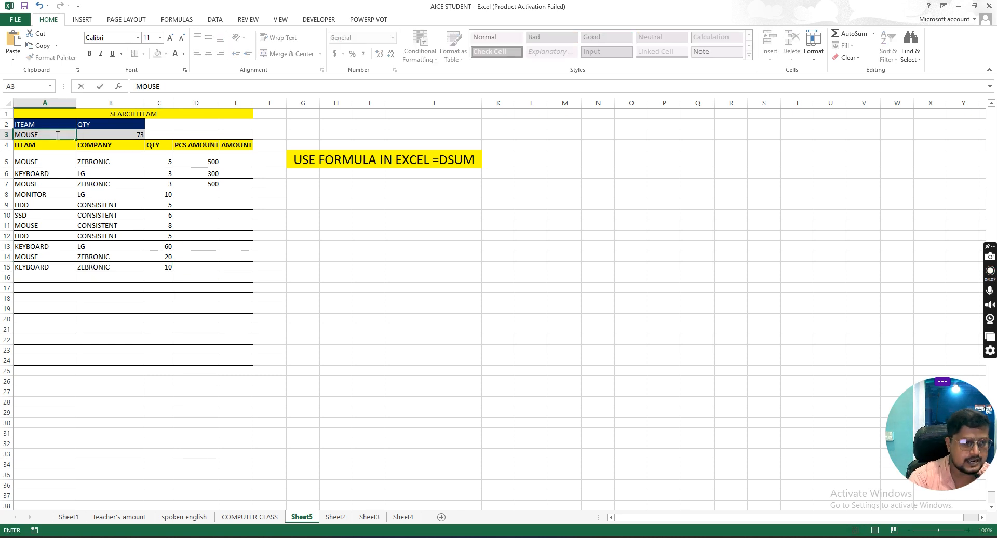
{"action": "key", "text": "Tab"}
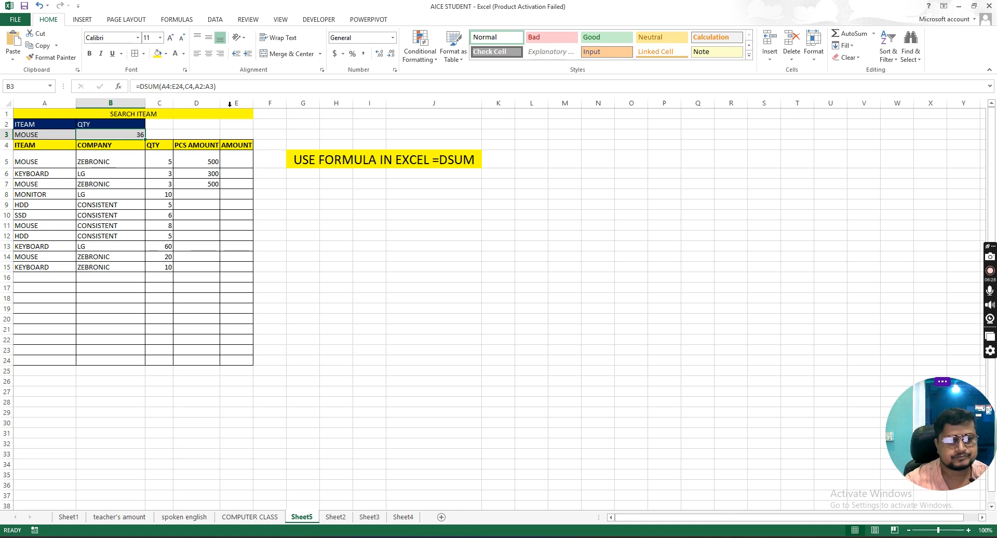
Step: Widen the QTY column C further and centre its heading in C4
{"action": "left_click", "coordinate": [167, 195]}
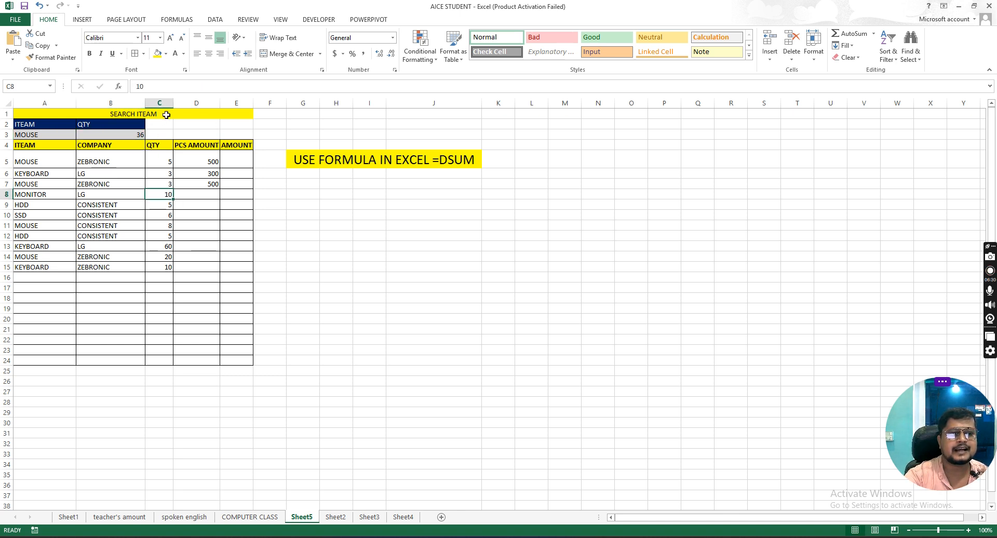
{"action": "left_click_drag", "start_coordinate": [173, 103], "coordinate": [207, 103]}
{"action": "left_click", "coordinate": [171, 144]}
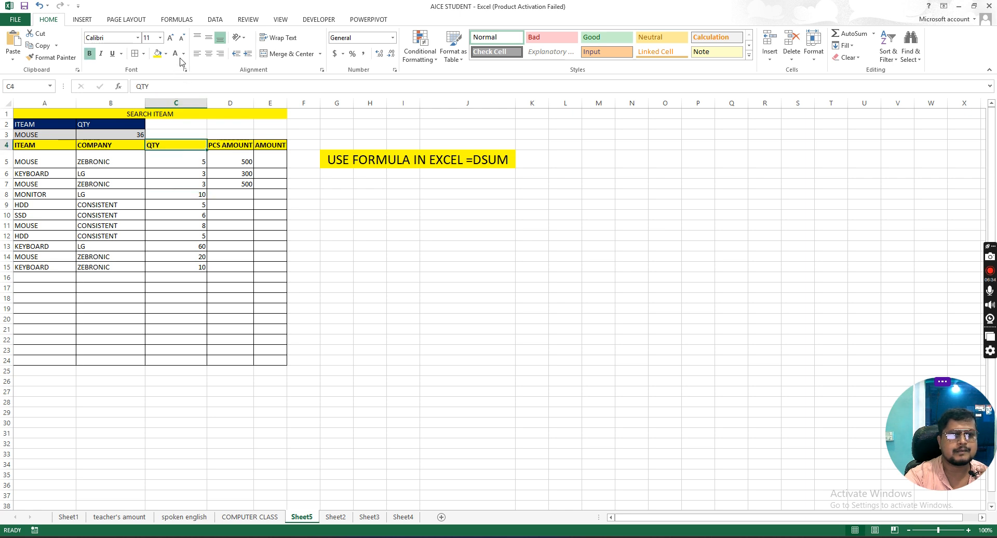
{"action": "left_click", "coordinate": [209, 53]}
{"action": "left_click", "coordinate": [112, 134]}
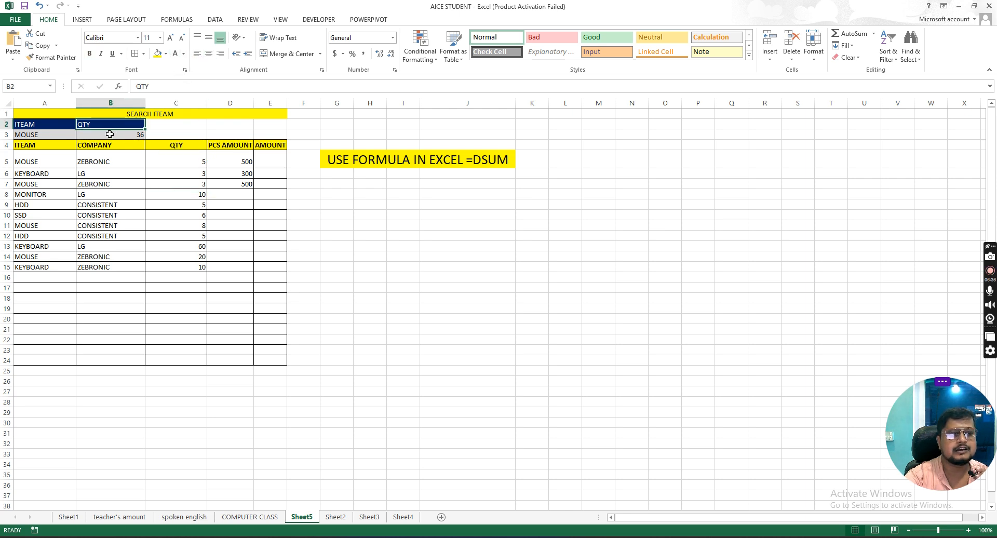
Step: Widen column B further and centre the quantity total in B3
{"action": "left_click_drag", "start_coordinate": [146, 104], "coordinate": [163, 104]}
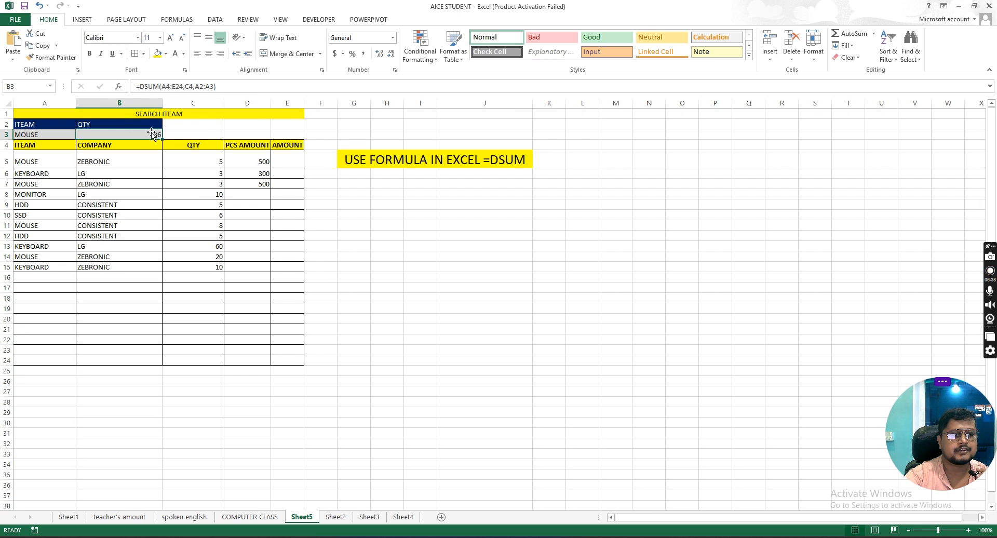
{"action": "left_click", "coordinate": [209, 53]}
Step: Clear B3 and re-enter its formula as =DSUM(A4:E34,C4,A2:A3), extending the database range to row 34
{"action": "double_click", "coordinate": [137, 135]}
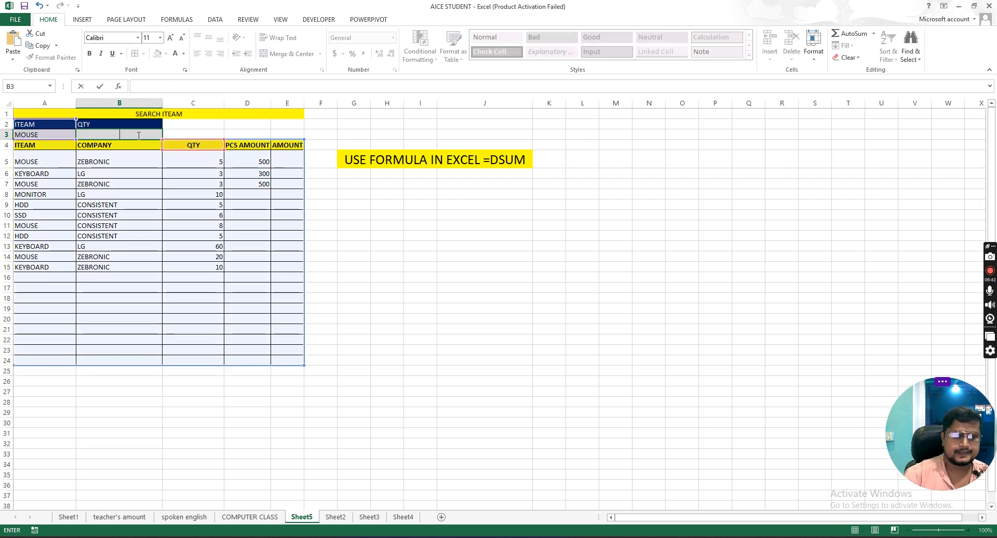
{"action": "left_click", "coordinate": [131, 173]}
{"action": "left_click", "coordinate": [139, 137]}
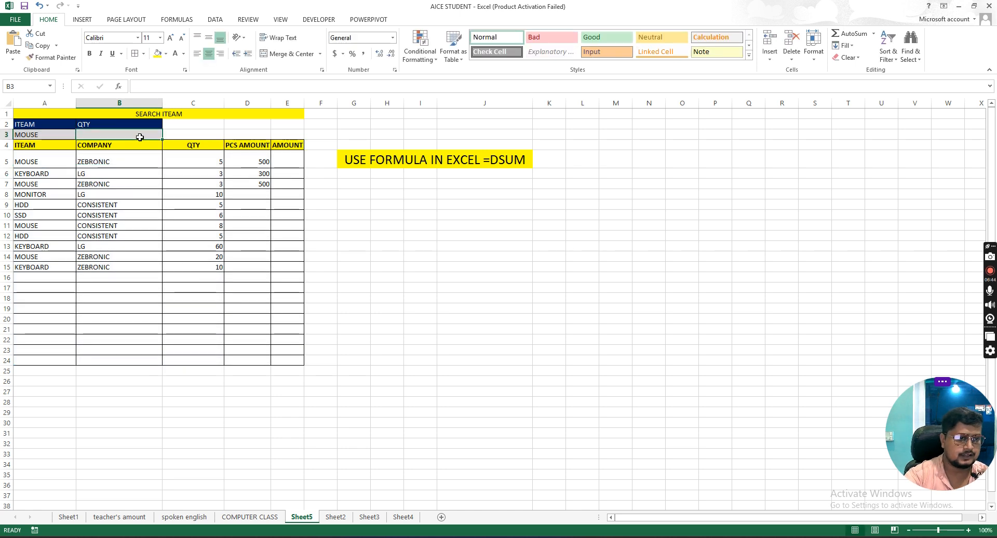
{"action": "type", "text": "=DSUM("}
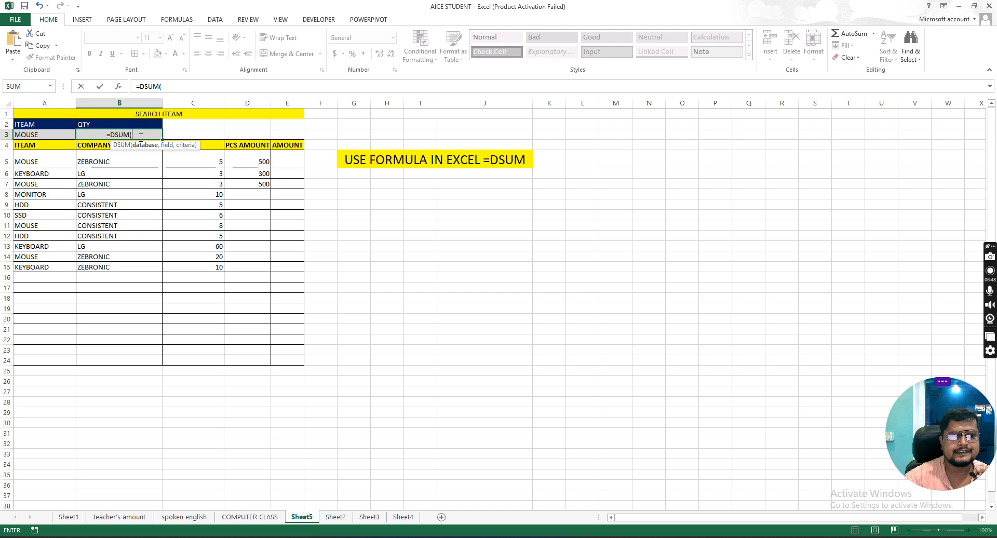
{"action": "left_click_drag", "start_coordinate": [35, 147], "coordinate": [292, 362]}
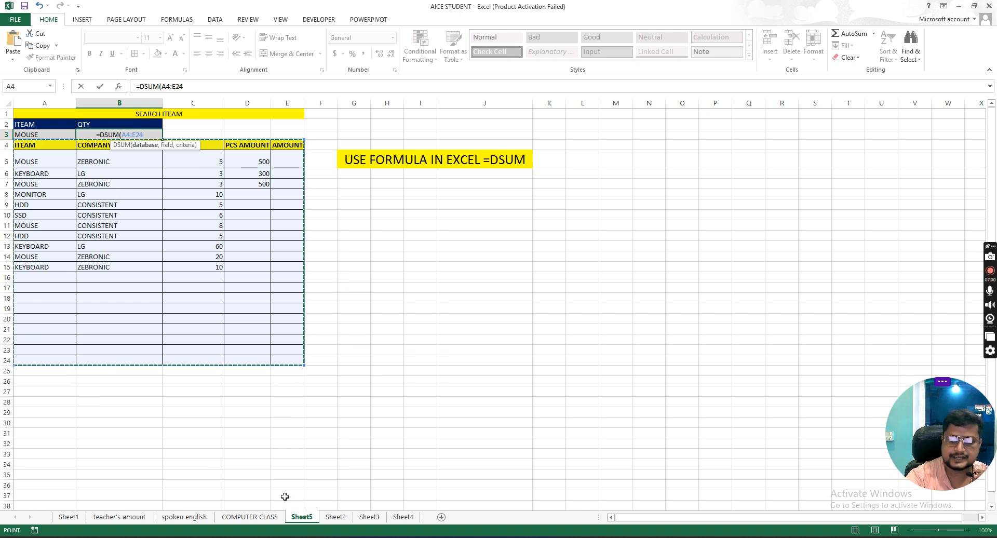
{"action": "left_click_drag", "start_coordinate": [306, 366], "coordinate": [305, 469]}
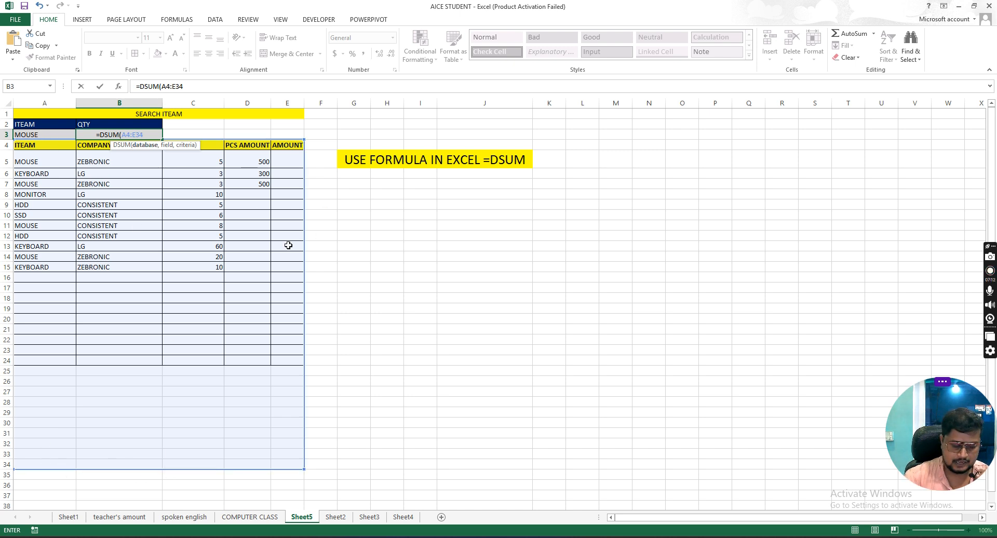
{"action": "type", "text": ","}
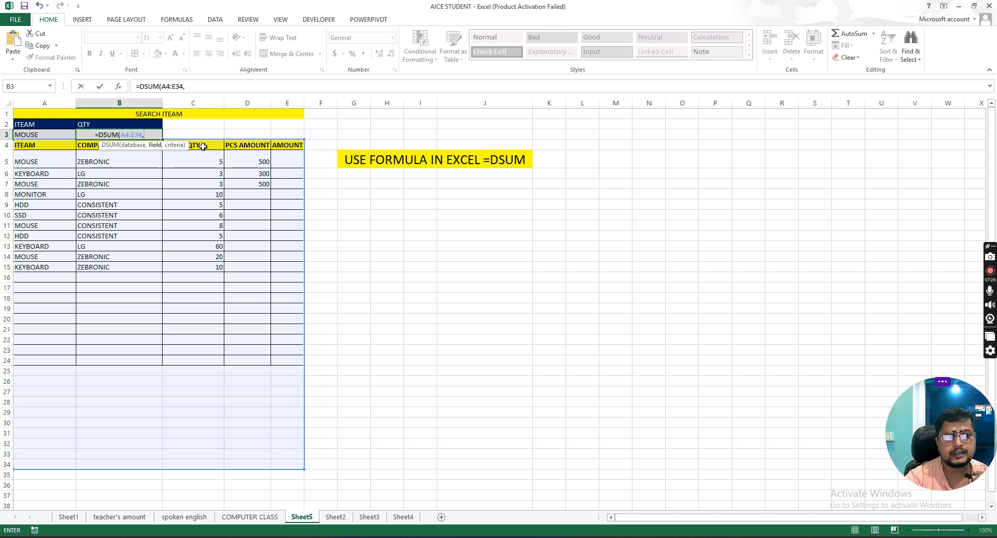
{"action": "left_click", "coordinate": [203, 146]}
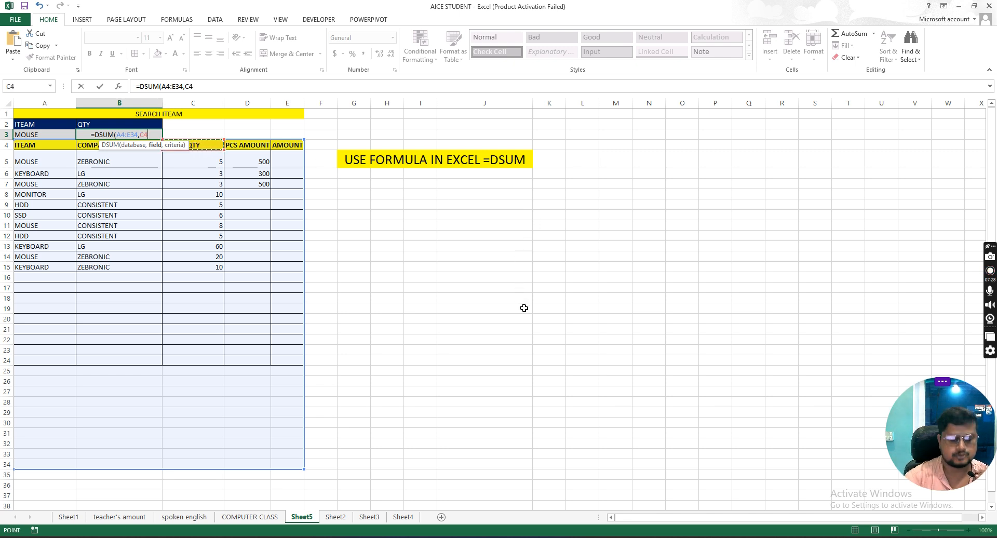
{"action": "type", "text": ","}
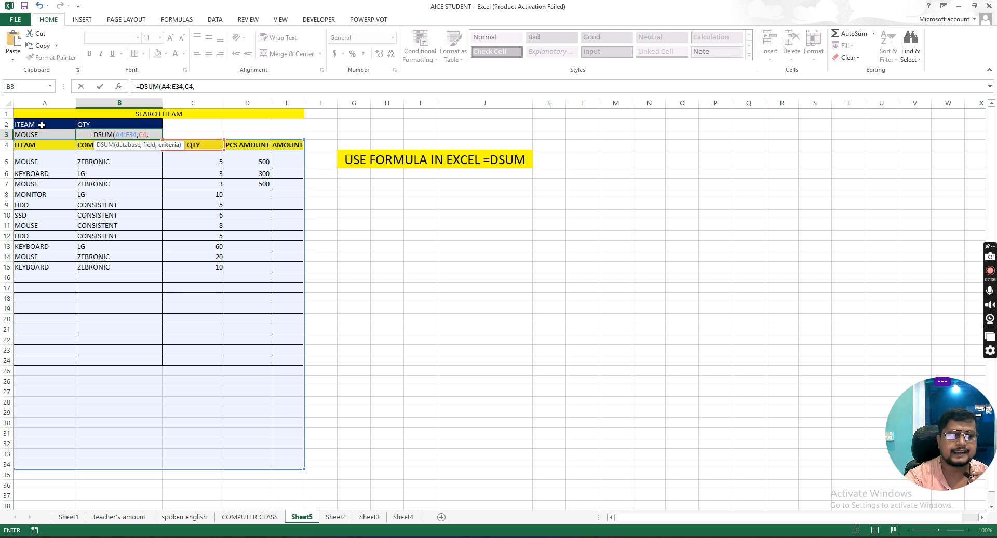
{"action": "left_click_drag", "start_coordinate": [38, 125], "coordinate": [35, 141]}
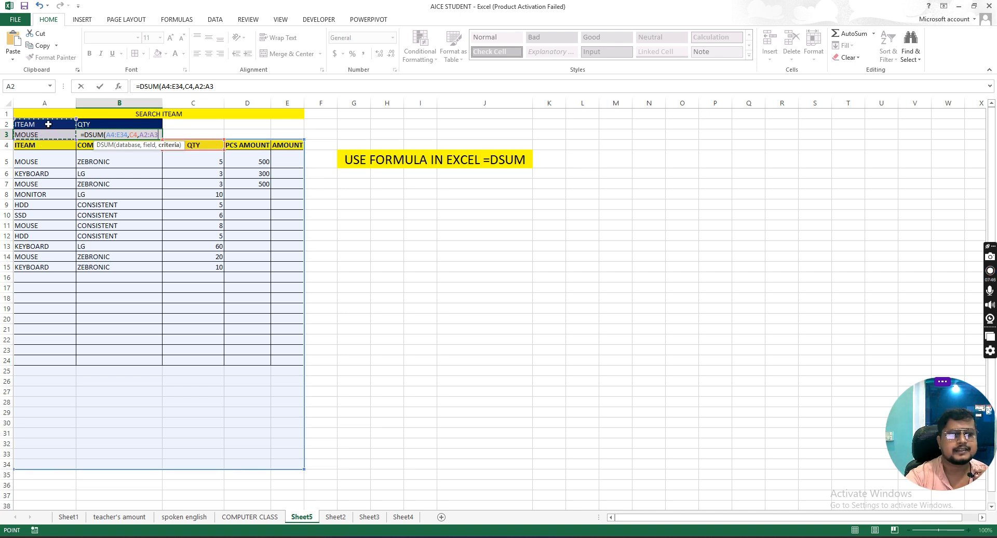
{"action": "type", "text": ")"}
{"action": "key", "text": "Return"}
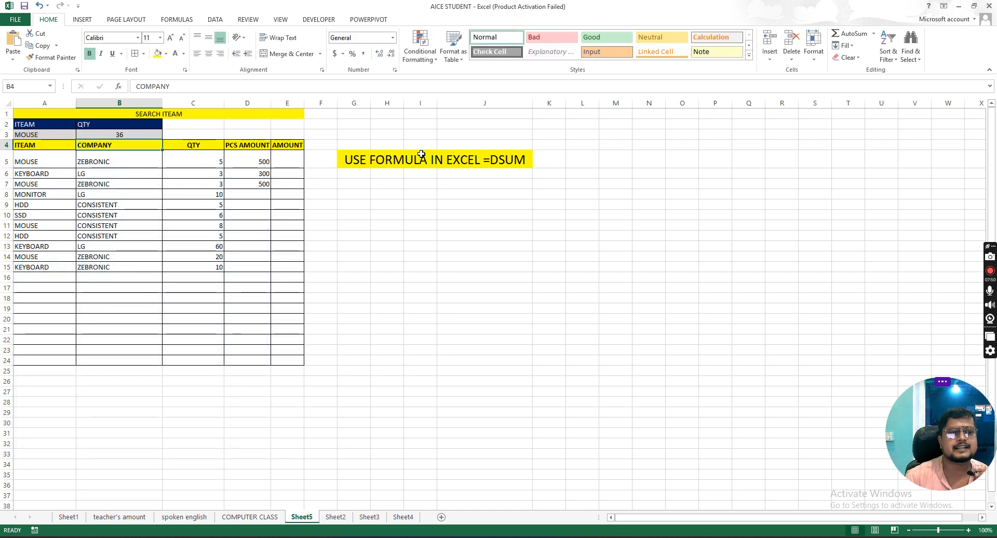
{"action": "left_click", "coordinate": [129, 137]}
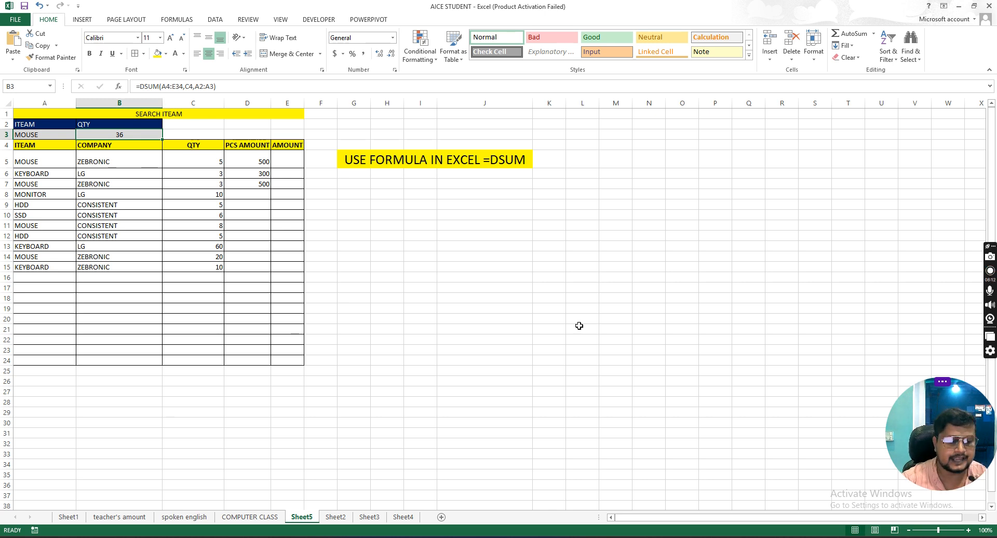
Step: Look through the workbook's other sheets and return to Sheet5
{"action": "left_click", "coordinate": [279, 517]}
{"action": "left_click", "coordinate": [185, 517]}
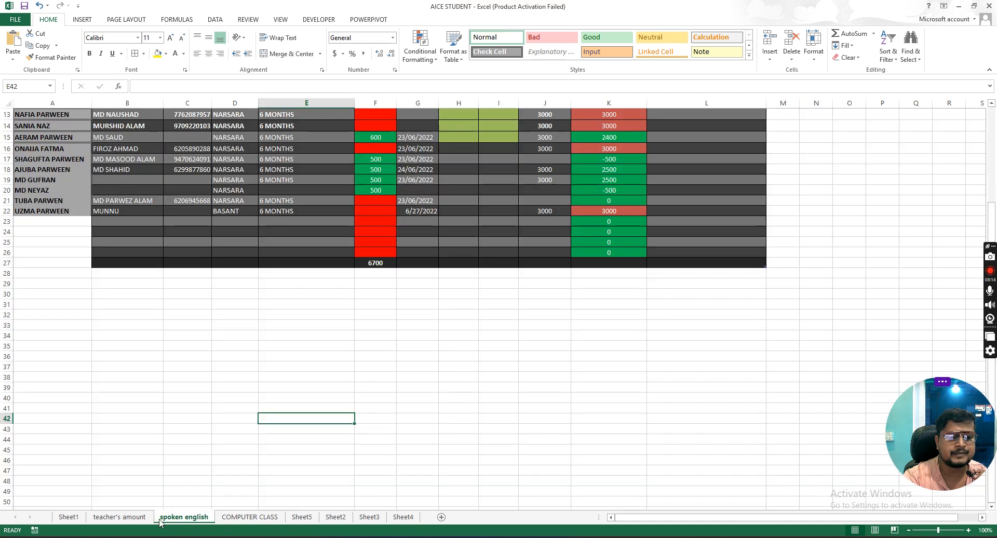
{"action": "left_click", "coordinate": [117, 517]}
{"action": "left_click", "coordinate": [68, 517]}
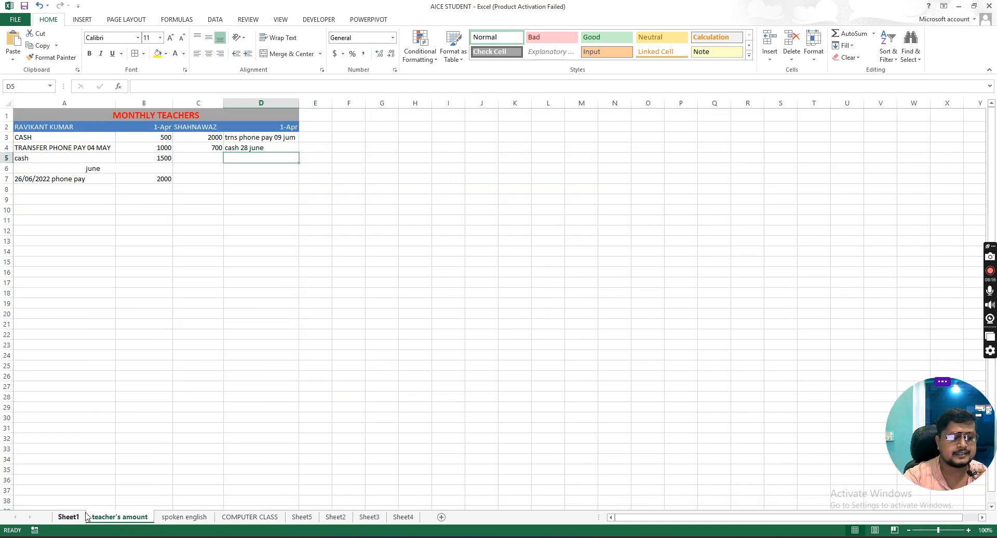
{"action": "left_click", "coordinate": [119, 516]}
{"action": "left_click", "coordinate": [184, 517]}
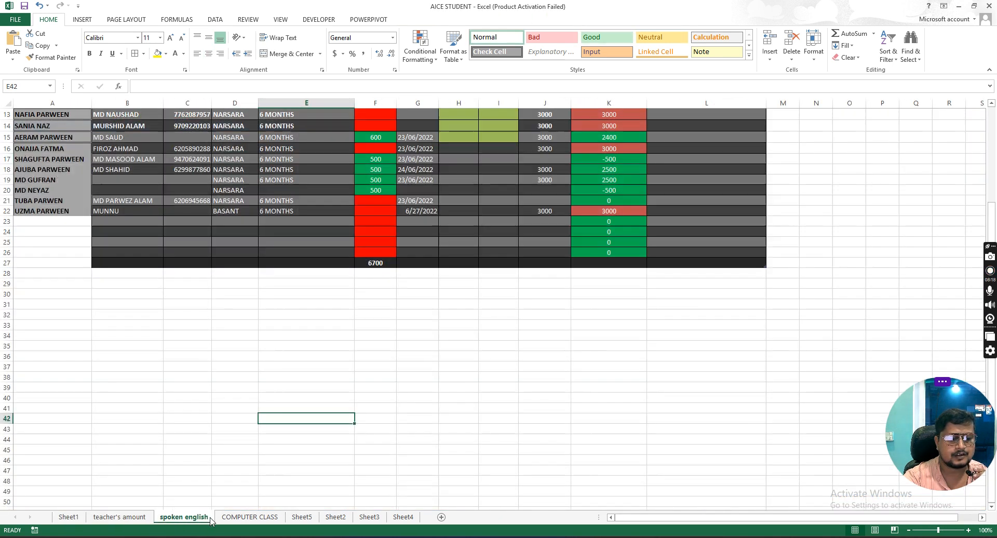
{"action": "left_click", "coordinate": [250, 517]}
{"action": "left_click", "coordinate": [302, 517]}
{"action": "left_click", "coordinate": [336, 517]}
{"action": "left_click", "coordinate": [369, 517]}
{"action": "left_click", "coordinate": [405, 517]}
{"action": "left_click", "coordinate": [369, 517]}
{"action": "left_click", "coordinate": [335, 517]}
{"action": "left_click", "coordinate": [302, 517]}
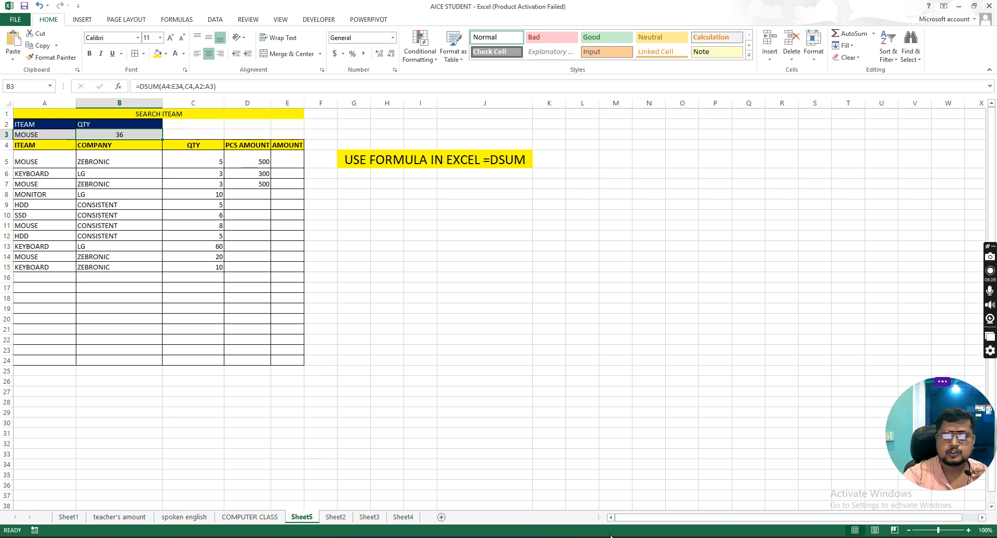
Step: Review the DSUM formula in B3 together with the search item in A3 and the item list
{"action": "left_click", "coordinate": [367, 182]}
{"action": "left_click", "coordinate": [123, 136]}
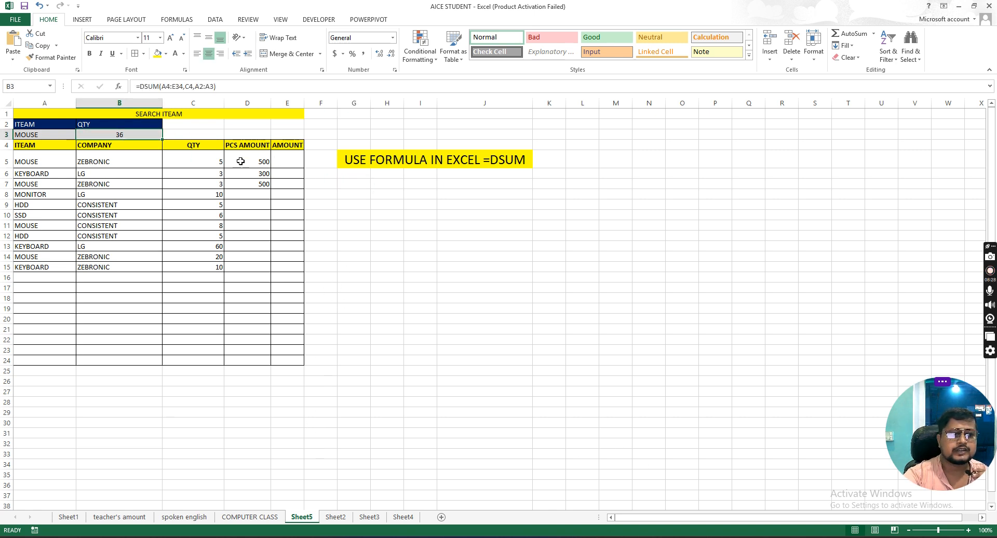
{"action": "left_click", "coordinate": [422, 162]}
{"action": "left_click_drag", "start_coordinate": [46, 155], "coordinate": [78, 414]}
{"action": "left_click", "coordinate": [40, 134]}
{"action": "left_click", "coordinate": [147, 138]}
{"action": "key", "text": "Left"}
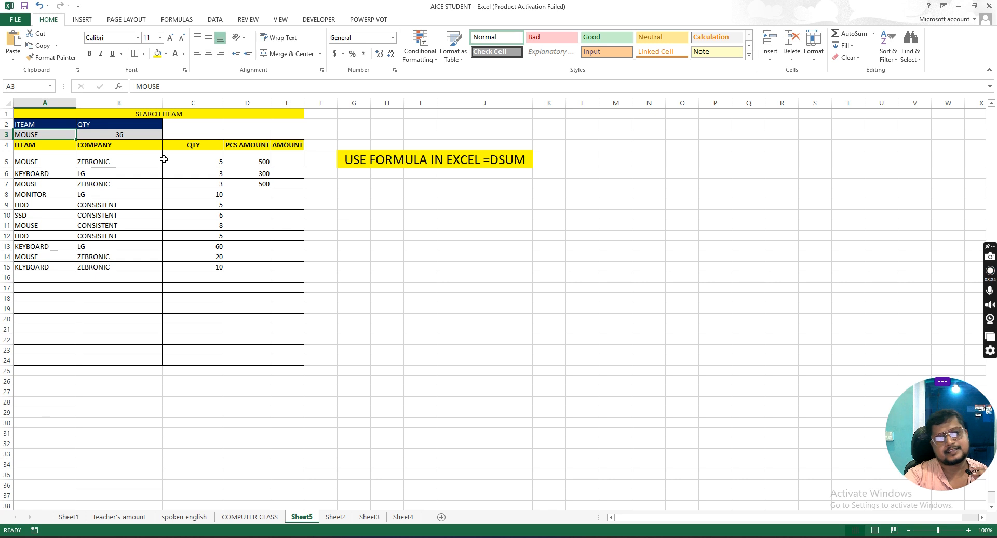
{"action": "left_click", "coordinate": [123, 137]}
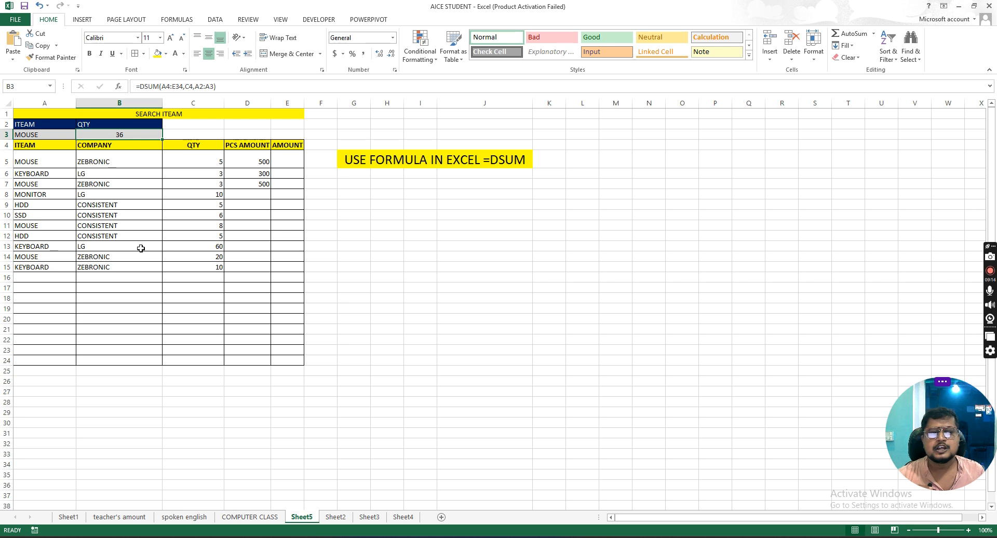
Step: Set the search item in A3 to HDD and check its total against the QTY column
{"action": "left_click", "coordinate": [51, 136]}
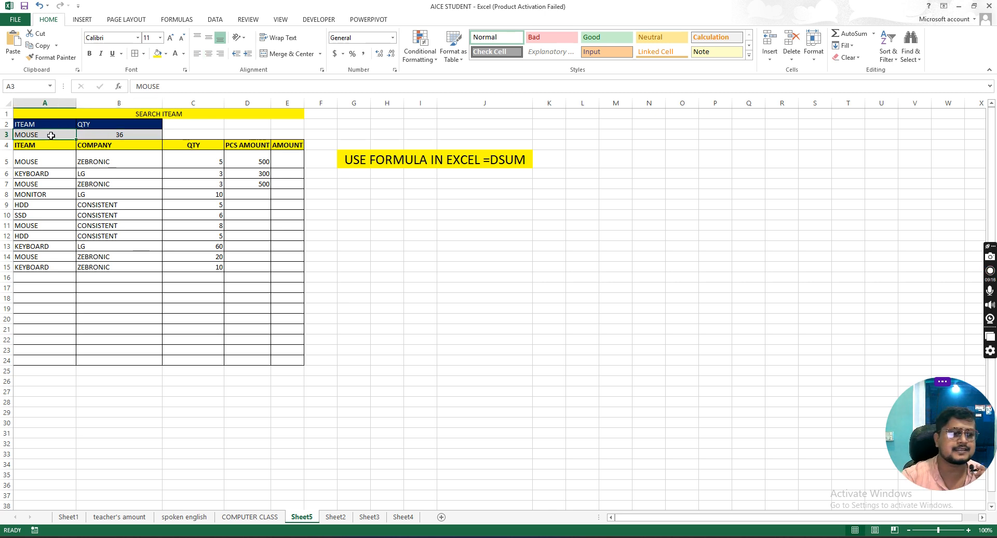
{"action": "type", "text": "HDD"}
{"action": "key", "text": "Tab"}
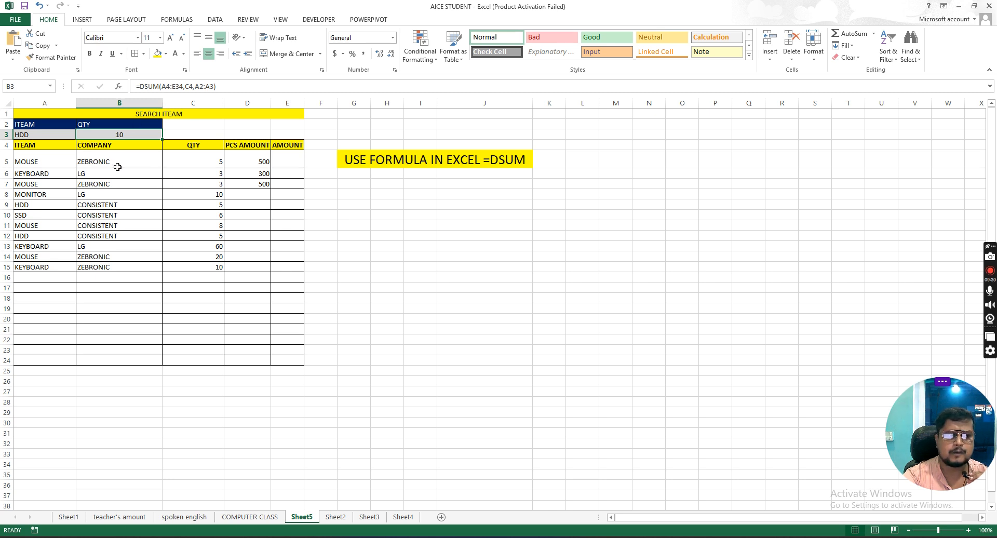
{"action": "left_click_drag", "start_coordinate": [205, 173], "coordinate": [218, 288]}
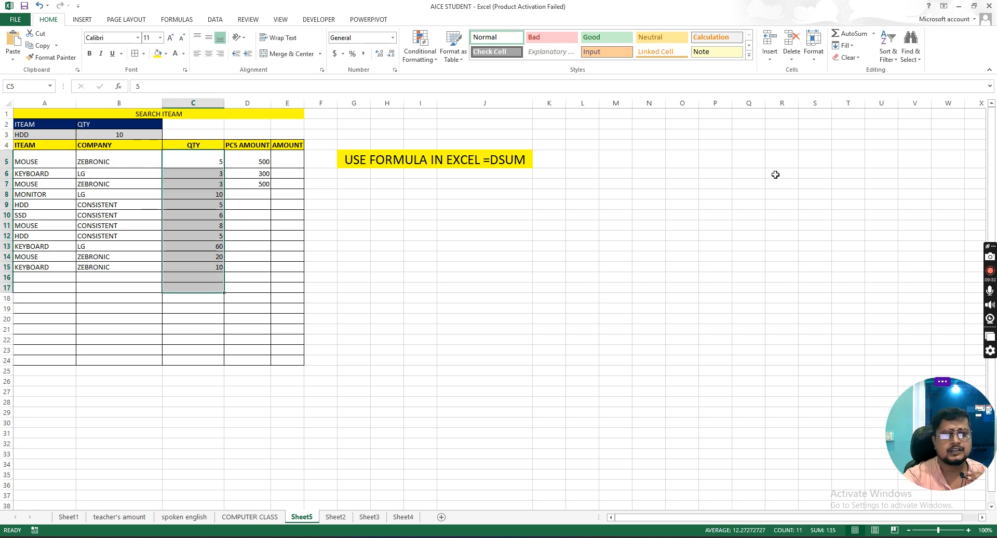
{"action": "left_click", "coordinate": [529, 162]}
{"action": "left_click", "coordinate": [387, 224]}
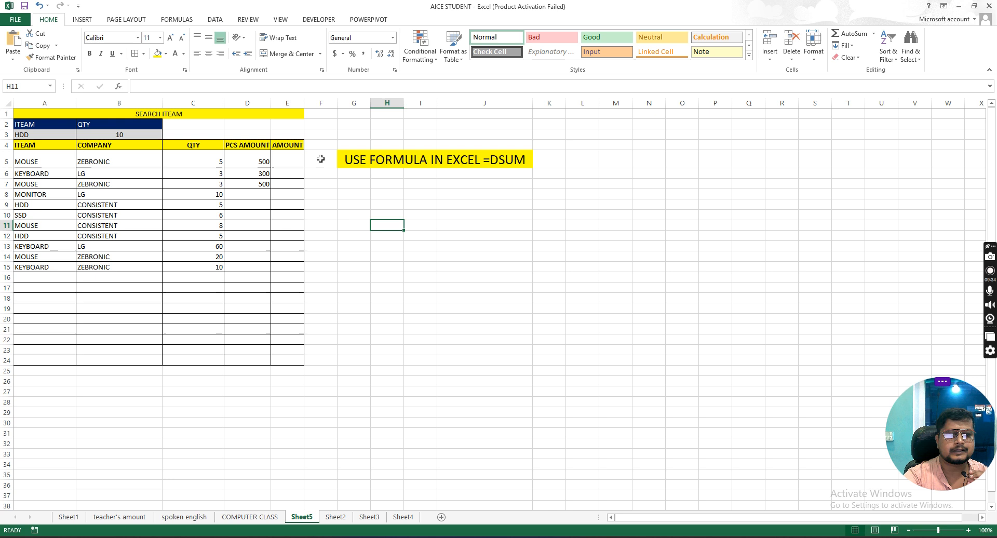